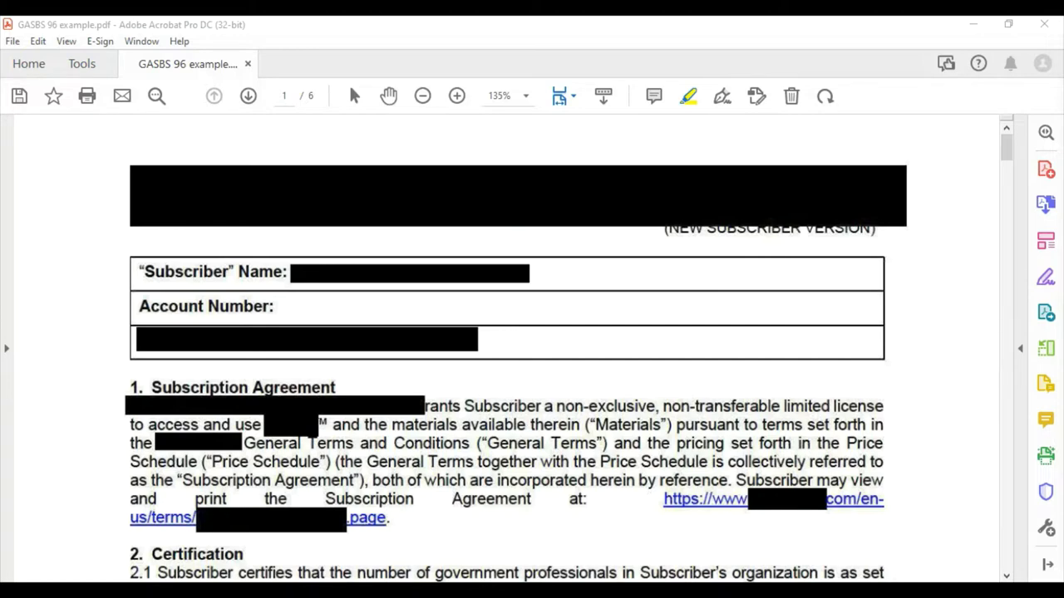
Scroll down to the Certification section with its highlighted 400 user counts and clause 2.4.
{"action": "scroll", "coordinate": [507, 349], "scroll_direction": "down", "scroll_amount": 5}
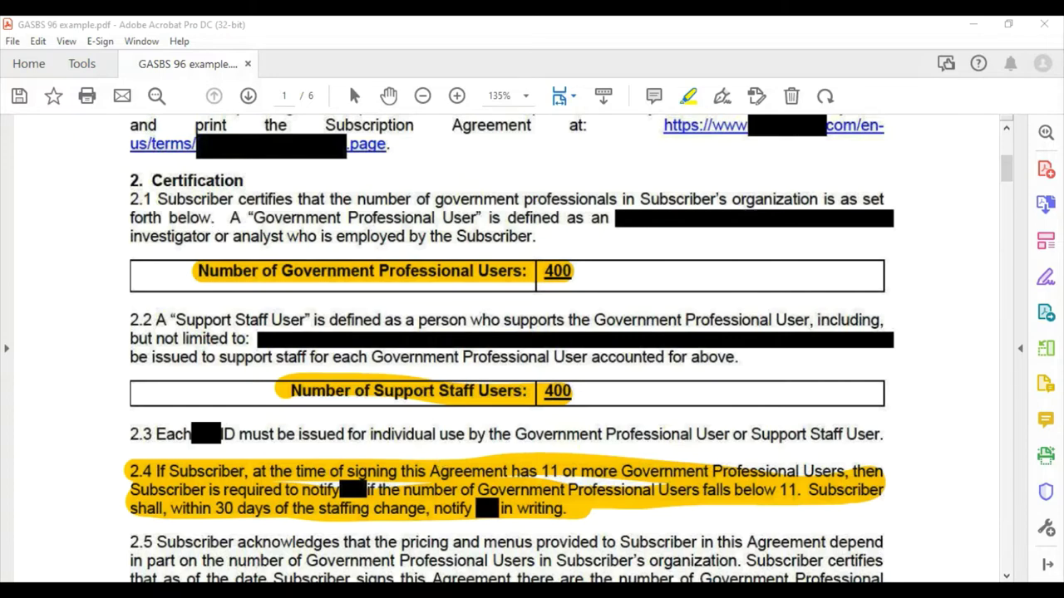
Move past section 3 to page 2's highlighted termination clause and Number of Users table.
{"action": "key", "text": "Page_Down"}
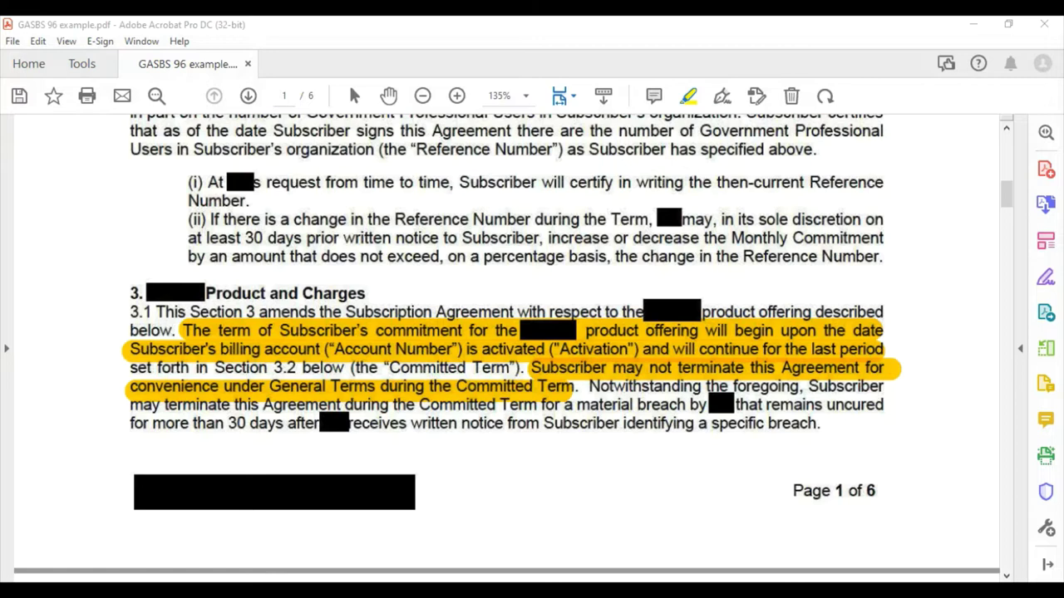
{"action": "scroll", "coordinate": [507, 340], "scroll_direction": "down", "scroll_amount": 5}
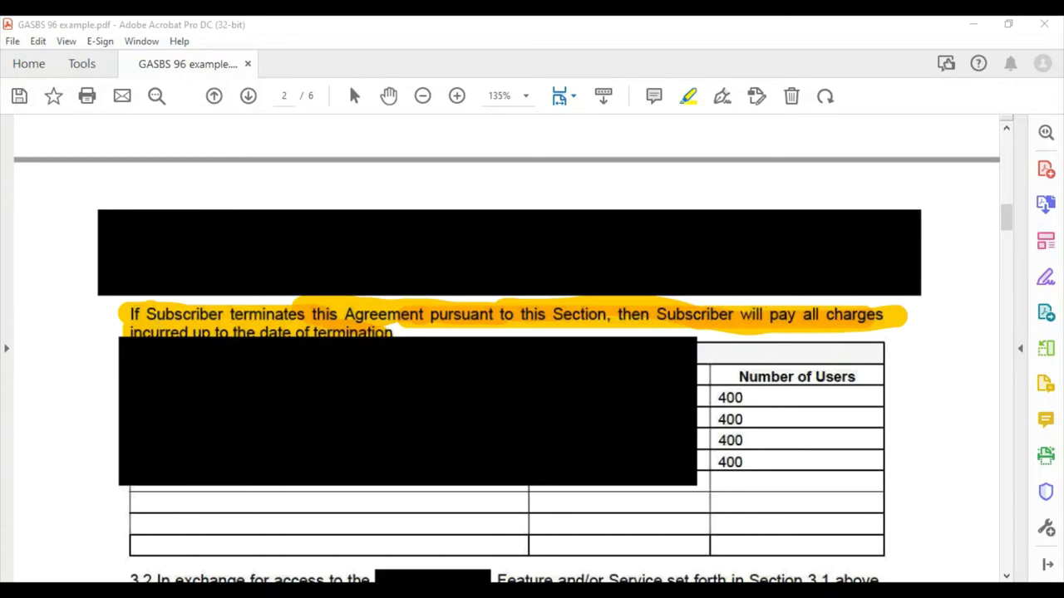
Scroll to the section 3.2 rows with monthly amounts $12,280, $12,649 and $13,029.
{"action": "scroll", "coordinate": [507, 349], "scroll_direction": "down", "scroll_amount": 5}
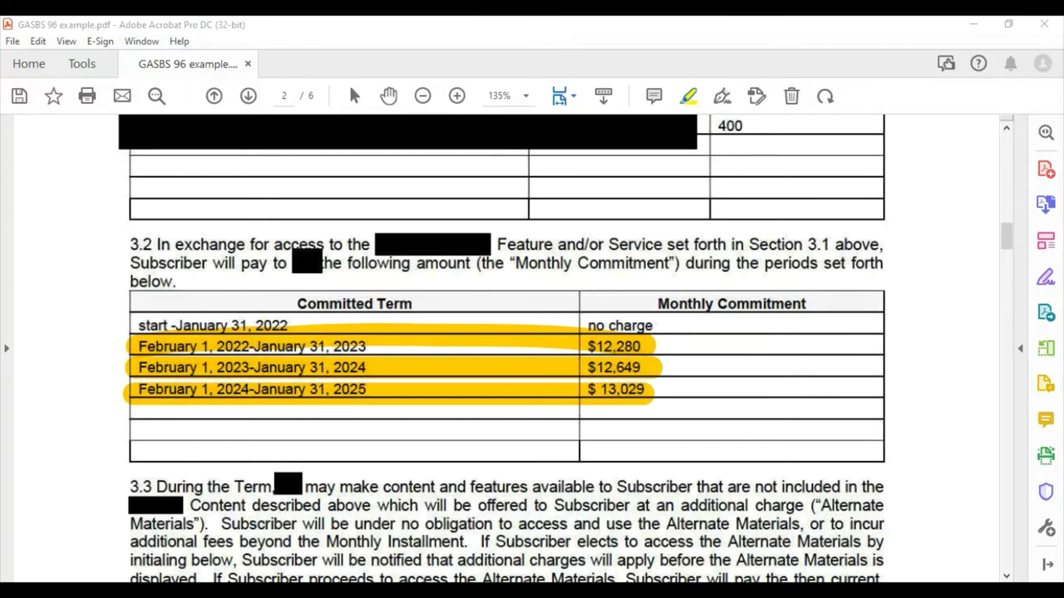
Highlight the opening line of section 3.3 in yellow.
{"action": "scroll", "coordinate": [502, 349], "scroll_direction": "down", "scroll_amount": 3}
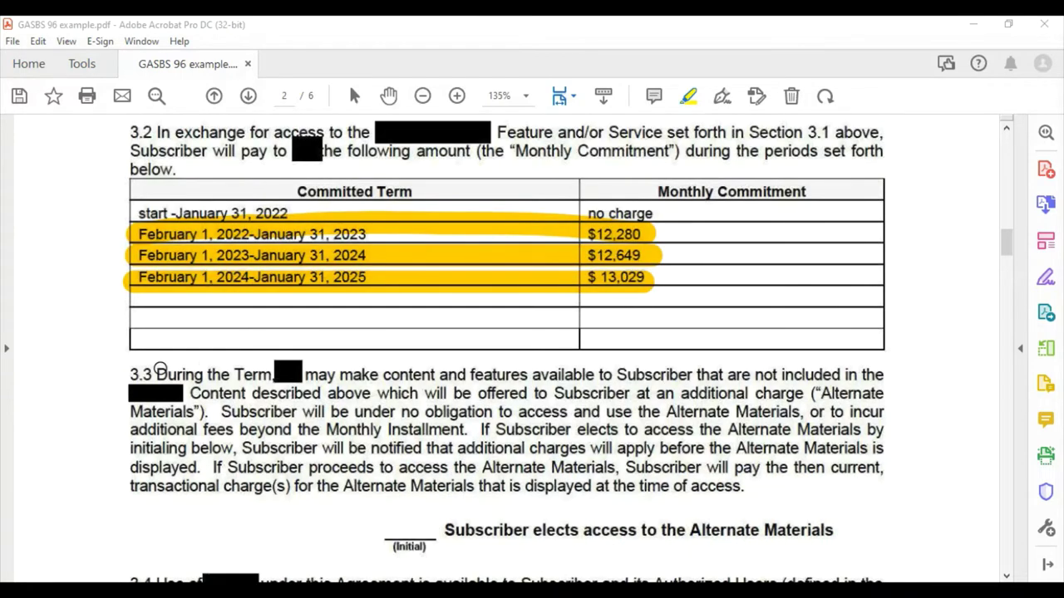
{"action": "left_click_drag", "start_coordinate": [158, 373], "coordinate": [877, 376]}
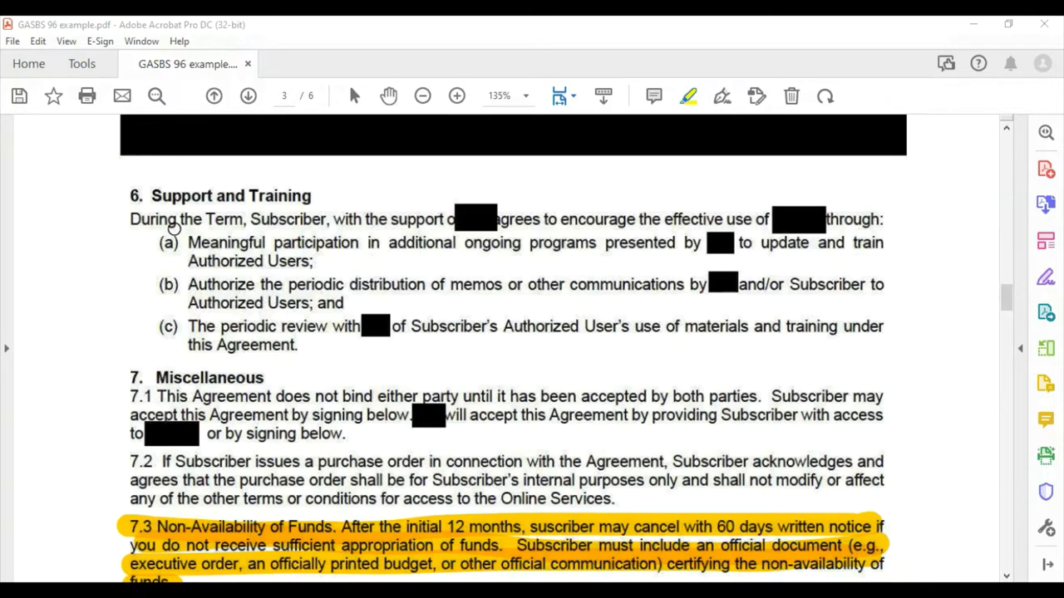
Highlight the first line of section 6 Support and Training, then bring up clause 7.3.
{"action": "left_click_drag", "start_coordinate": [129, 219], "coordinate": [870, 220]}
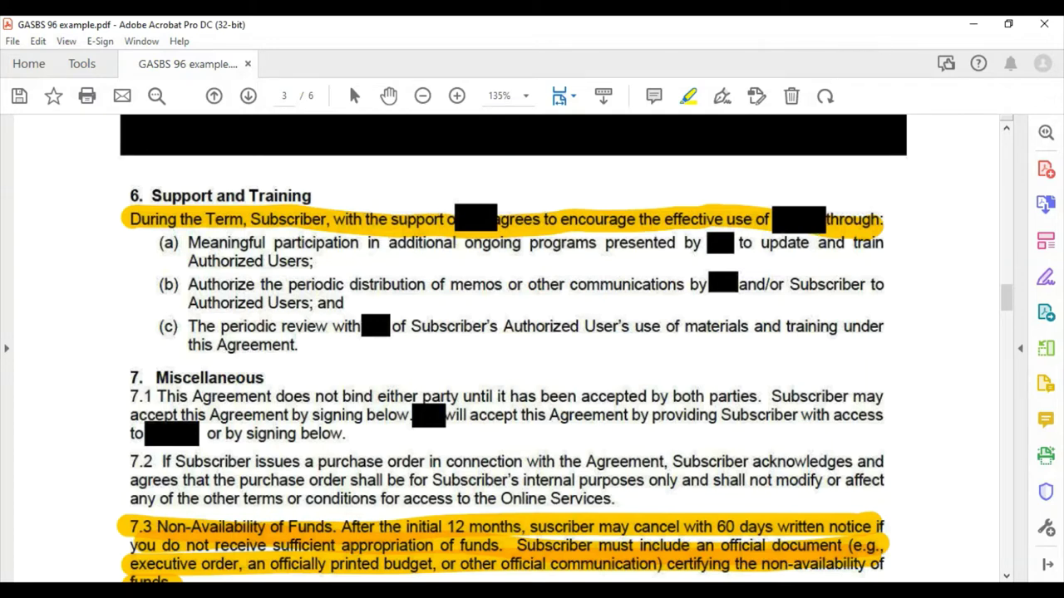
{"action": "scroll", "coordinate": [507, 349], "scroll_direction": "down", "scroll_amount": 5}
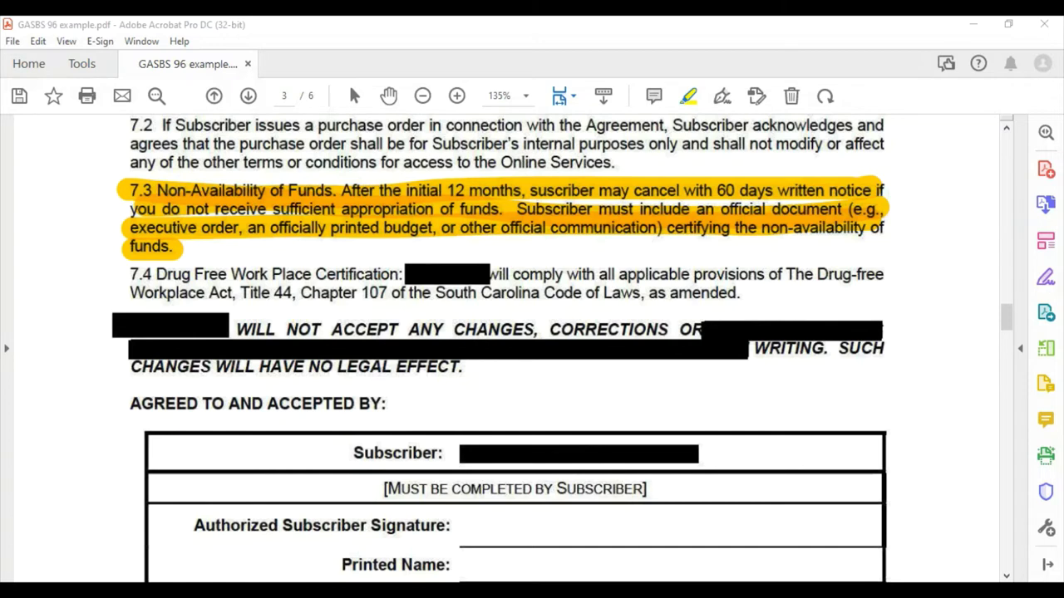
Jump back to the top of page 1 of the agreement.
{"action": "key", "text": "Home"}
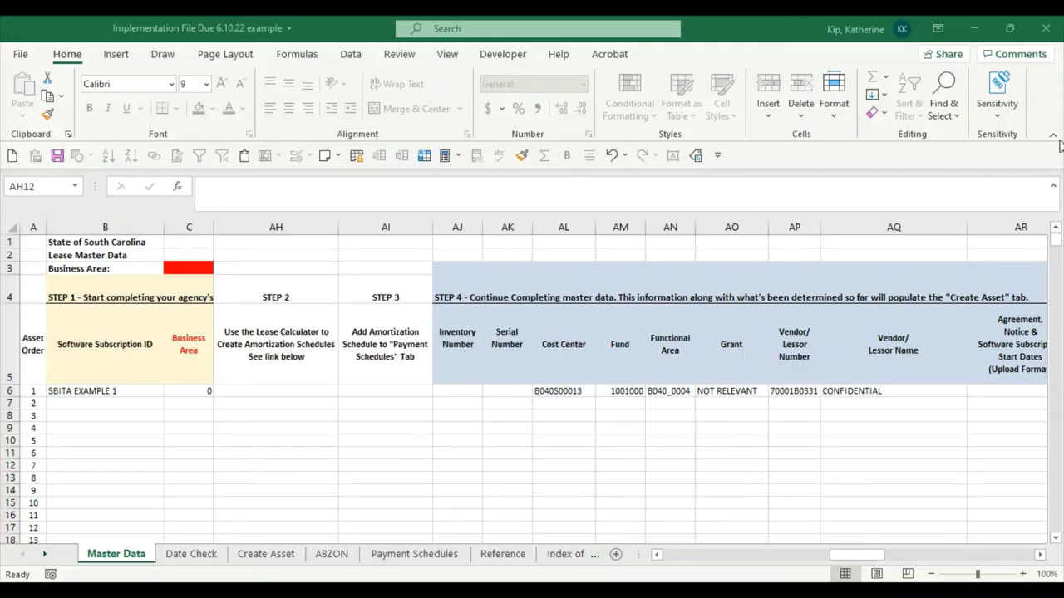
Collapse the Excel ribbon so more Master Data rows are visible.
{"action": "left_click", "coordinate": [1052, 140]}
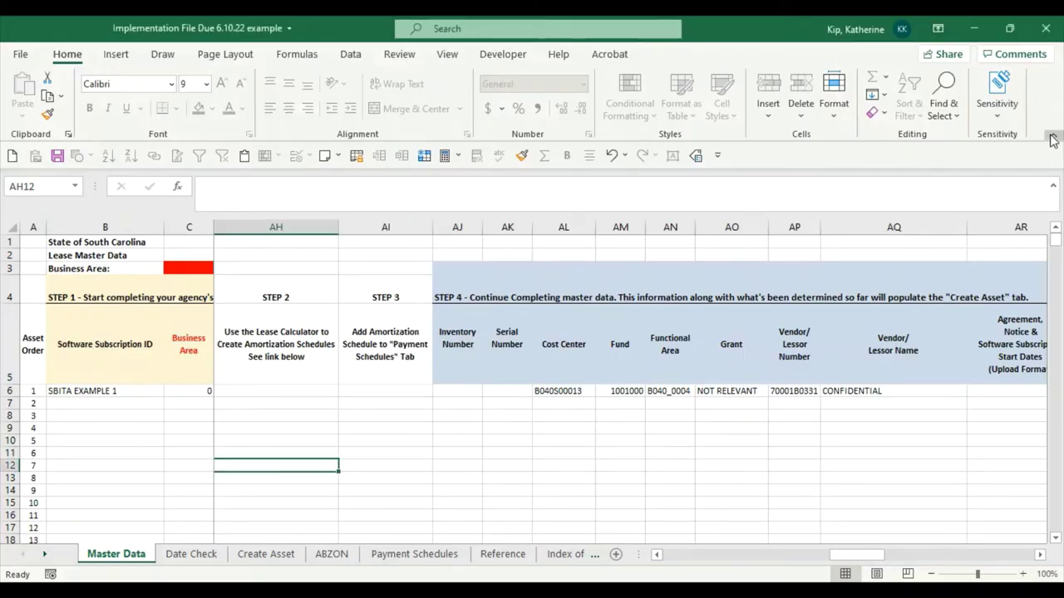
{"action": "left_click", "coordinate": [1052, 139]}
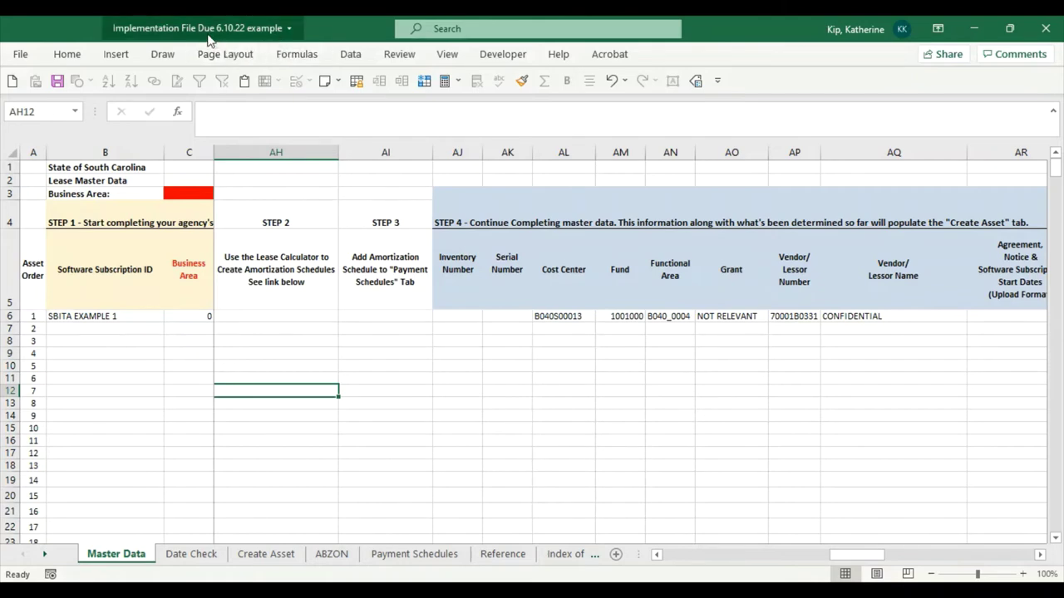
Pick E120 (Comptroller General) as the Business Area in C3, then check B6.
{"action": "left_click", "coordinate": [191, 195]}
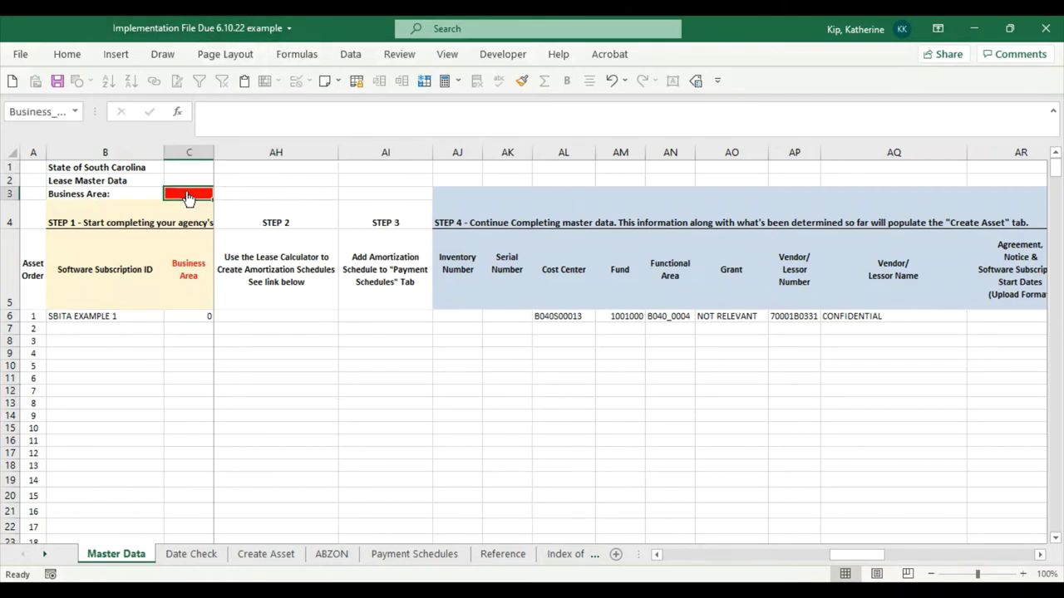
{"action": "left_click", "coordinate": [217, 199]}
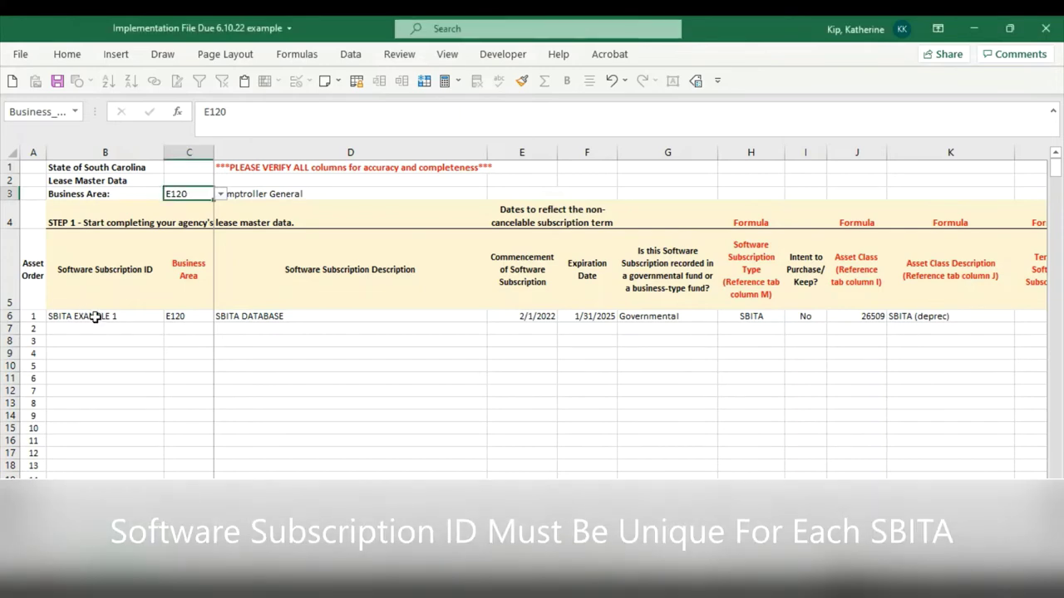
{"action": "left_click", "coordinate": [96, 316]}
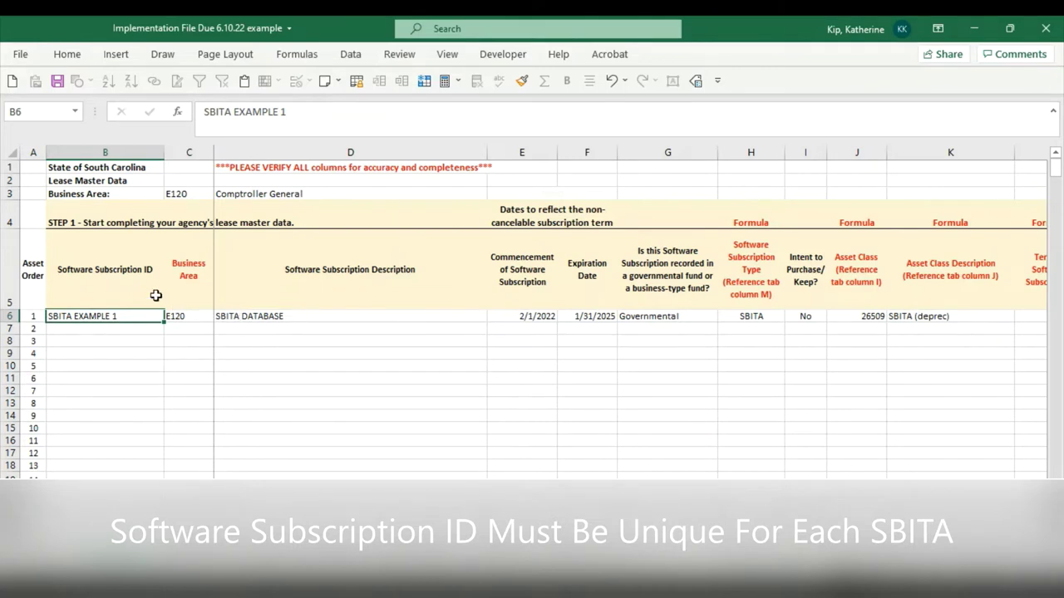
Confirm C6 is a protected formula cell, then clear the D6 Software Subscription Description.
{"action": "left_click", "coordinate": [190, 270]}
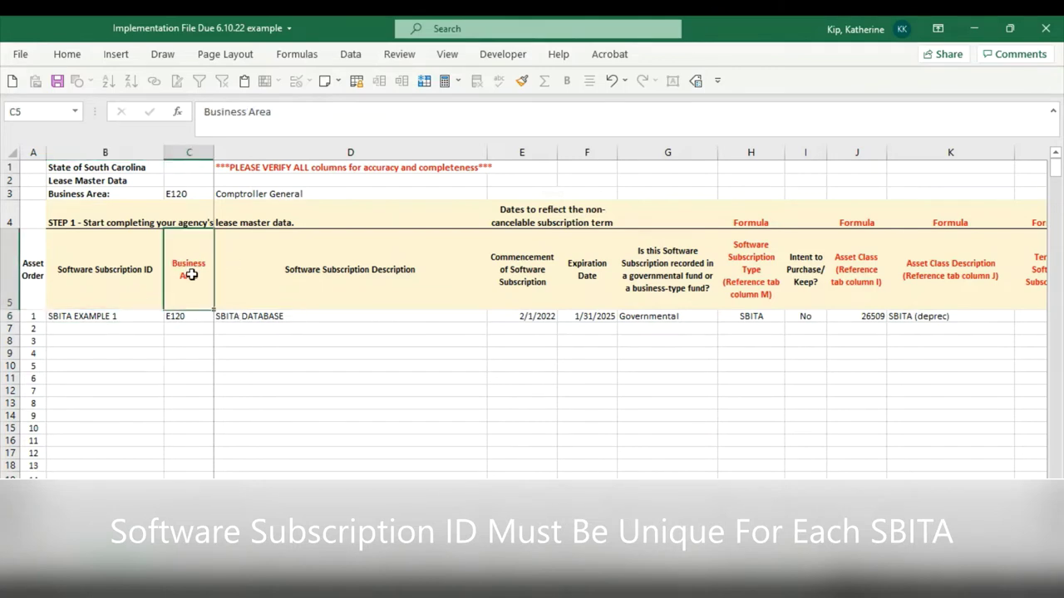
{"action": "left_click", "coordinate": [186, 318]}
{"action": "double_click", "coordinate": [186, 318]}
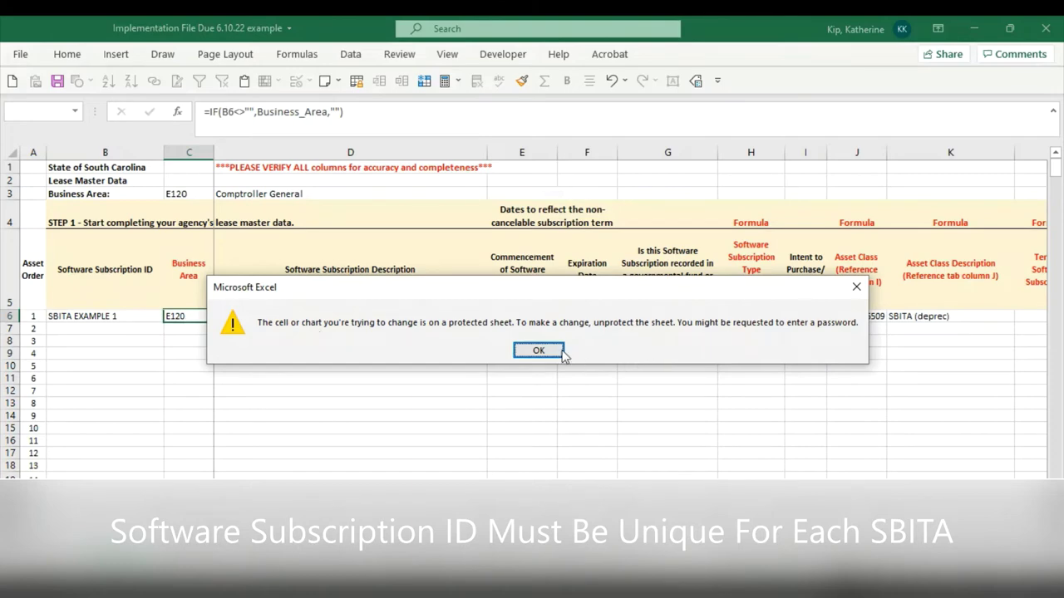
{"action": "left_click", "coordinate": [537, 351]}
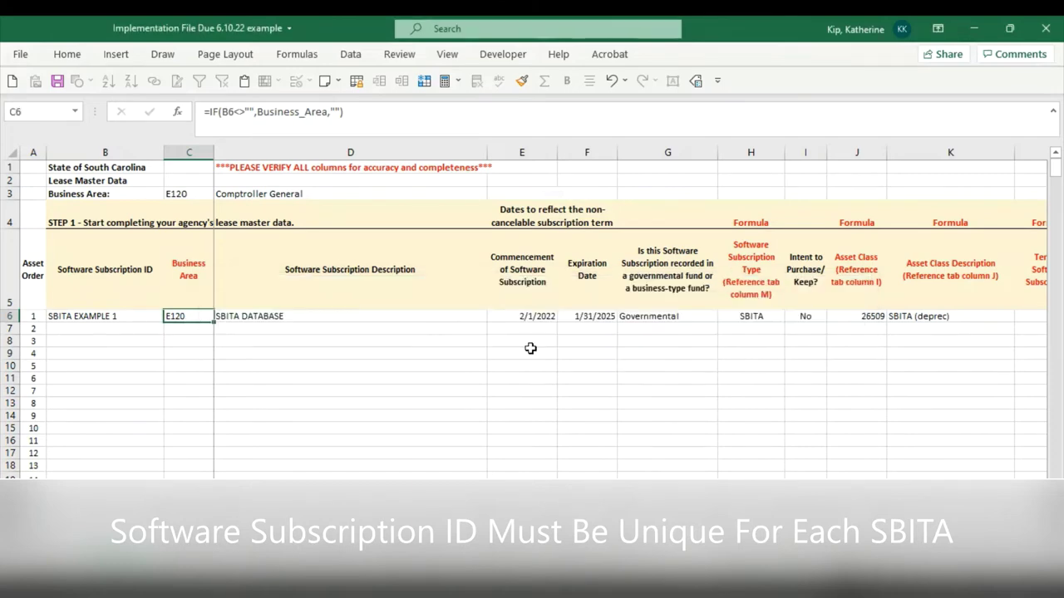
{"action": "left_click", "coordinate": [335, 315]}
{"action": "key", "text": "Delete"}
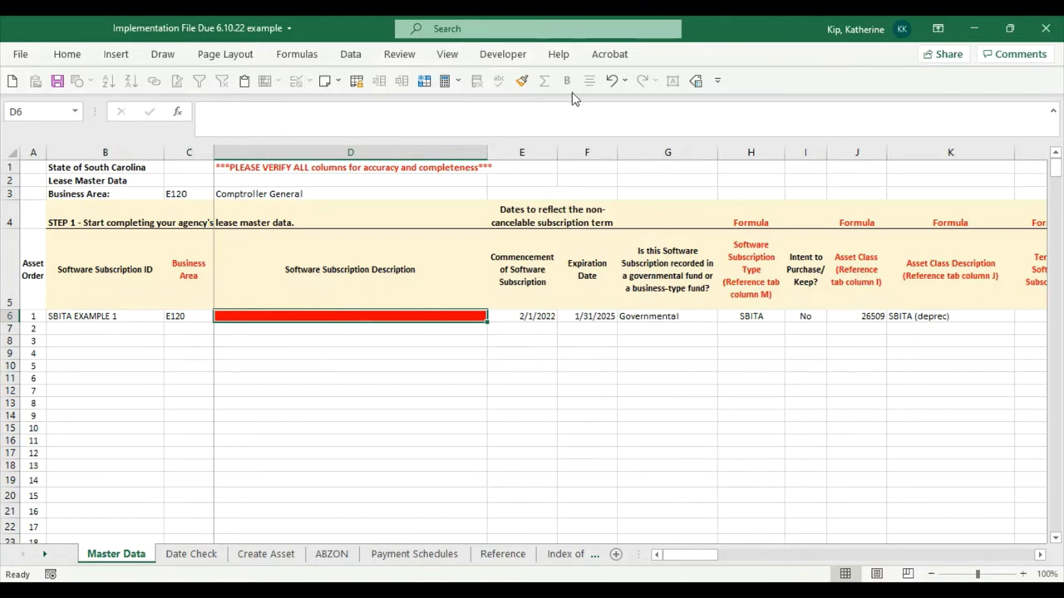
Undo the deletion to restore SBITA DATABASE in D6.
{"action": "left_click", "coordinate": [610, 83]}
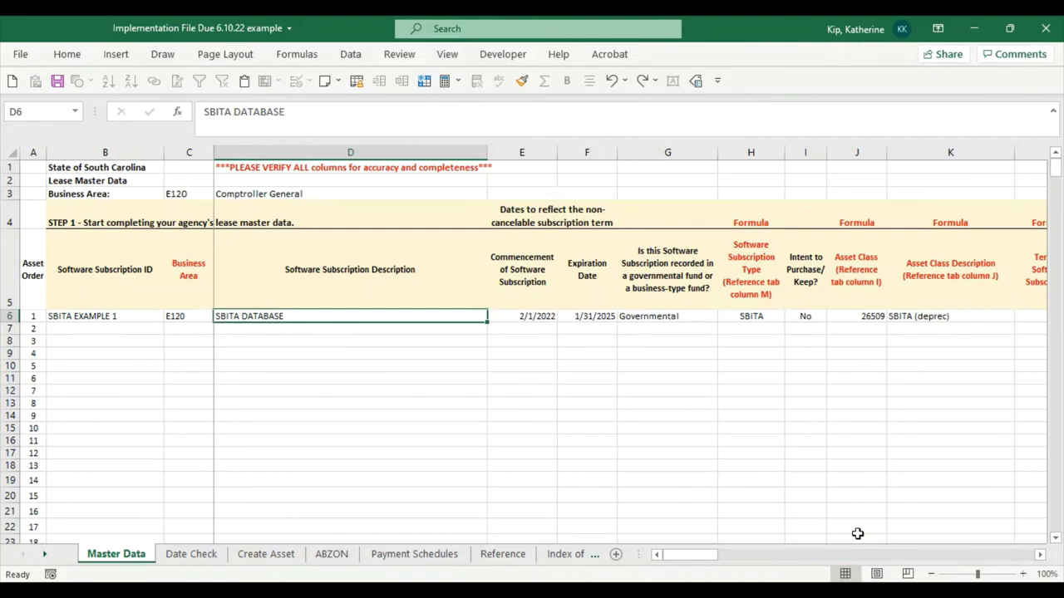
Check the Dept of Tech/Dept of Admin answer in U6, then scroll to columns BI–BJ.
{"action": "left_click", "coordinate": [1043, 556]}
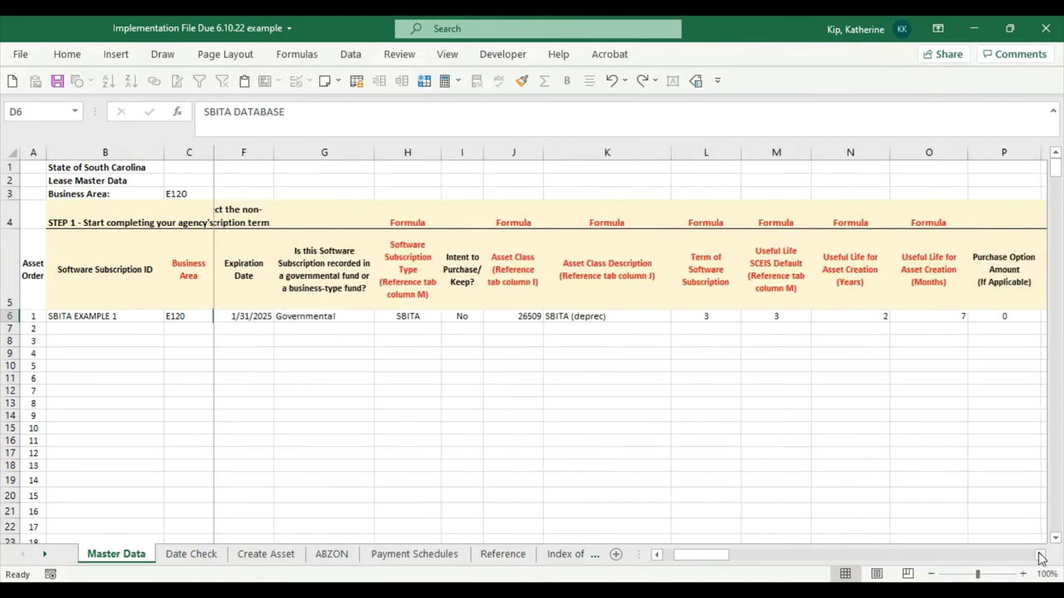
{"action": "left_click", "coordinate": [1042, 557]}
{"action": "left_click", "coordinate": [1041, 558]}
{"action": "left_click", "coordinate": [1040, 558]}
{"action": "left_click", "coordinate": [1041, 559]}
{"action": "left_click", "coordinate": [1040, 558]}
{"action": "left_click", "coordinate": [1040, 558]}
{"action": "left_click", "coordinate": [1041, 558]}
{"action": "left_click", "coordinate": [1041, 559]}
{"action": "left_click", "coordinate": [1041, 558]}
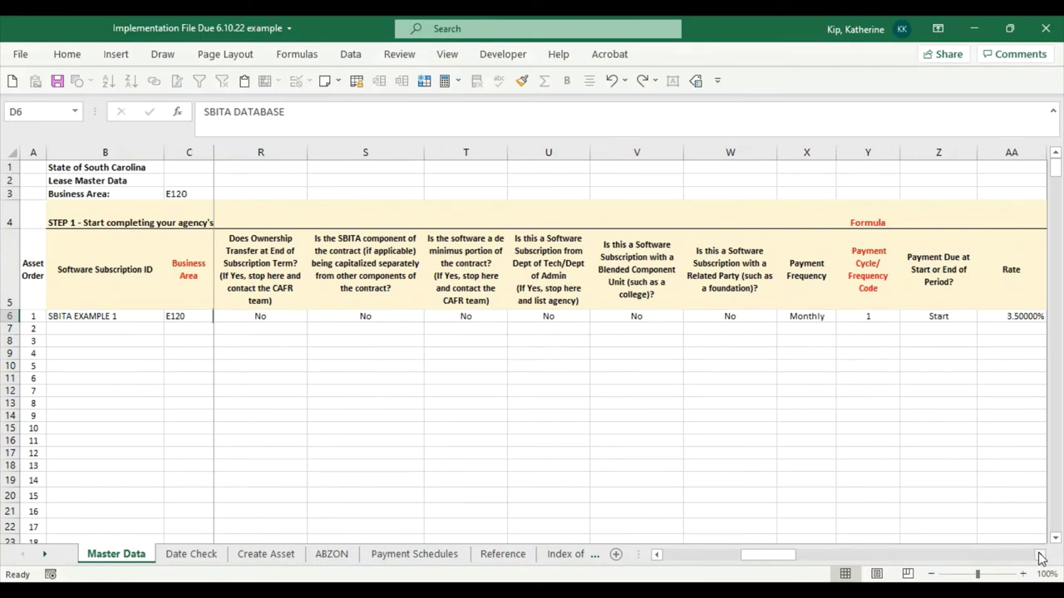
{"action": "left_click", "coordinate": [545, 316]}
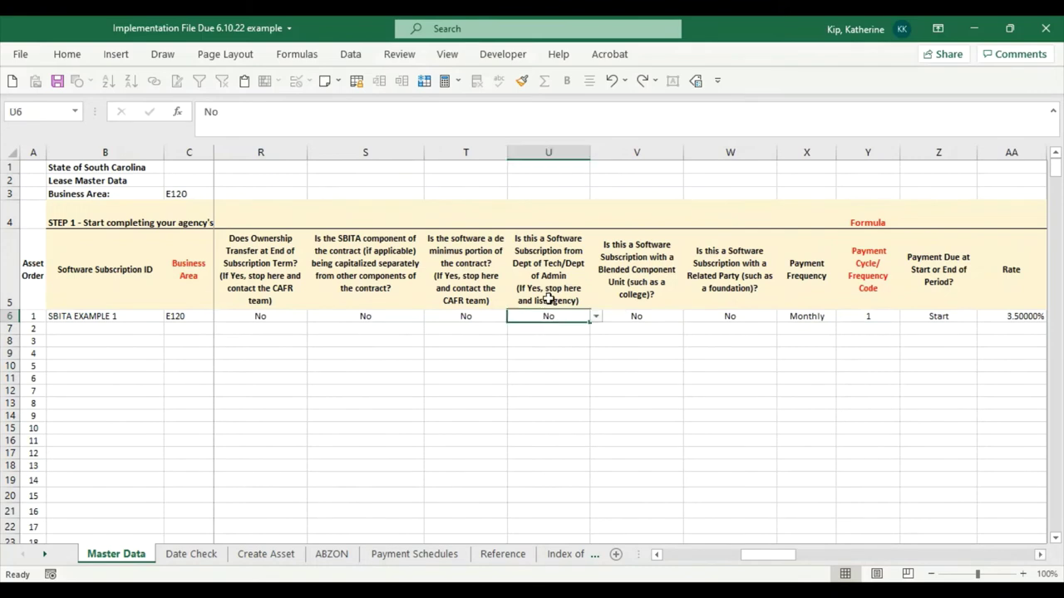
{"action": "left_click", "coordinate": [547, 155]}
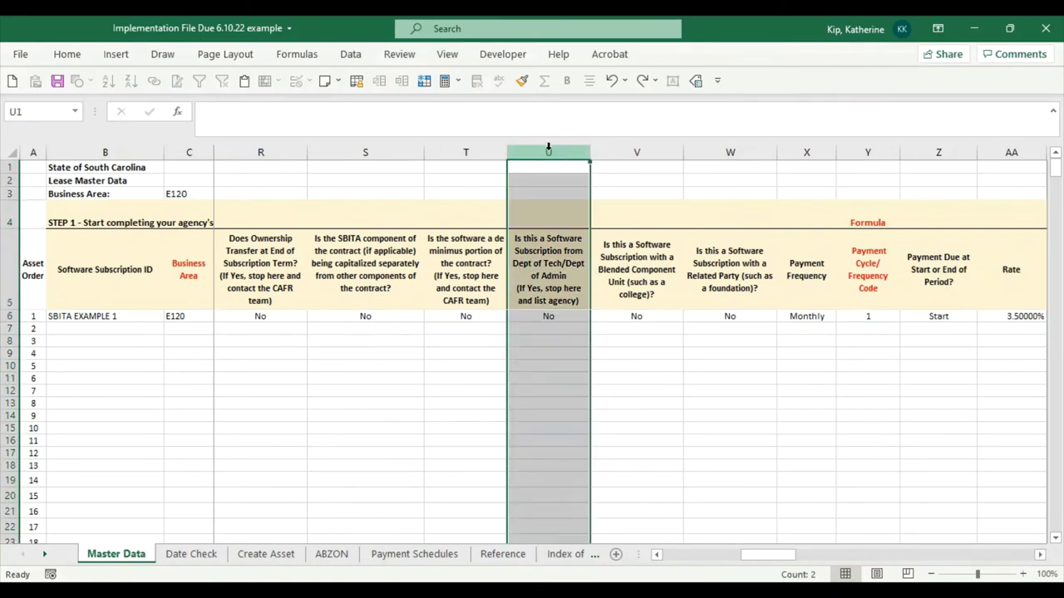
{"action": "left_click", "coordinate": [539, 324]}
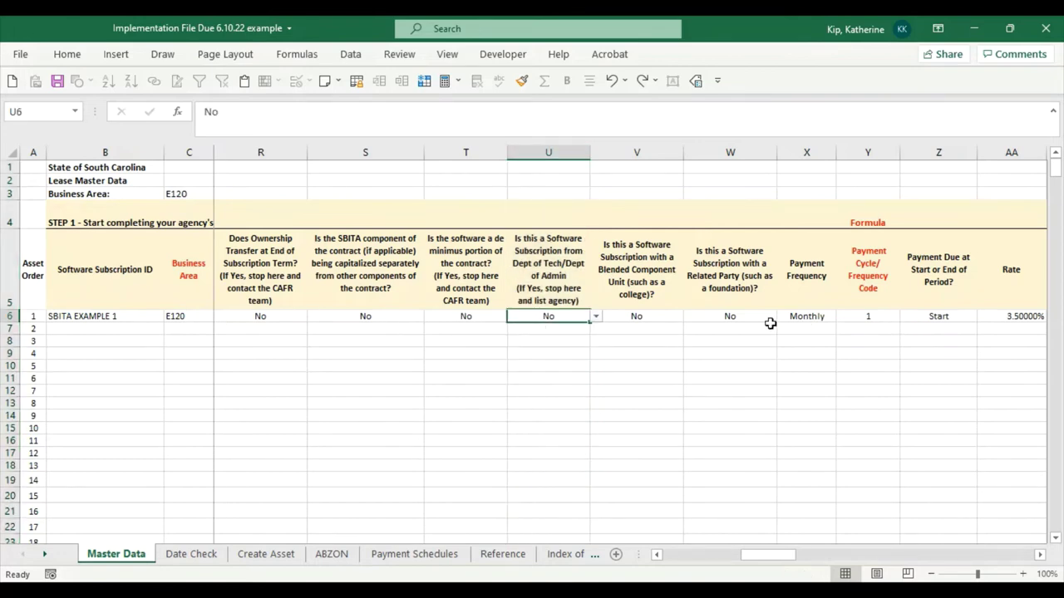
{"action": "left_click_drag", "start_coordinate": [779, 565], "coordinate": [1057, 573]}
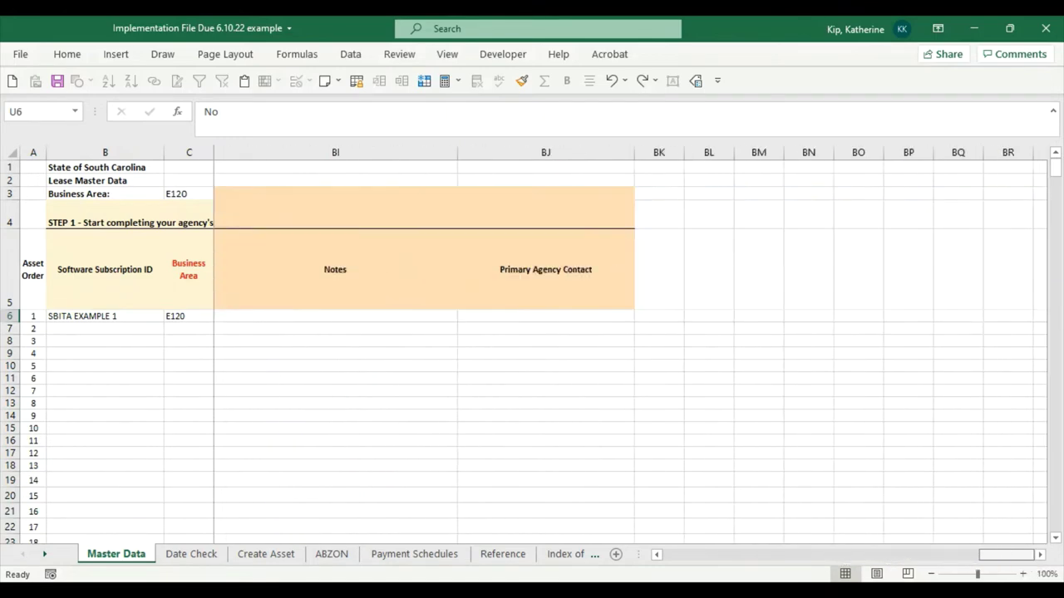
Review the Notes entry in BI6, then scroll back left to columns D–K.
{"action": "left_click", "coordinate": [380, 314]}
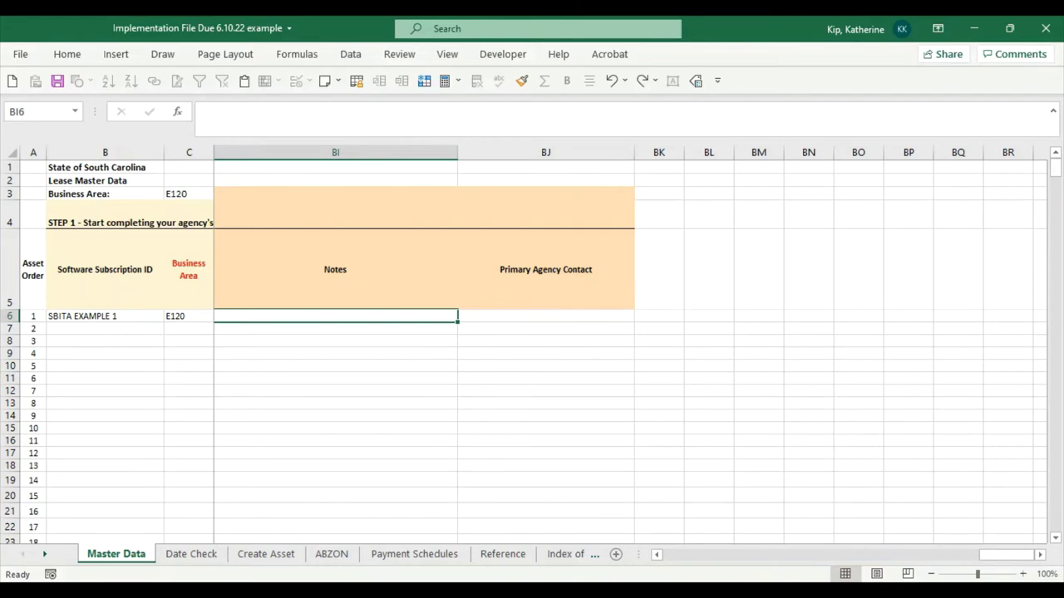
{"action": "left_click_drag", "start_coordinate": [998, 564], "coordinate": [674, 571]}
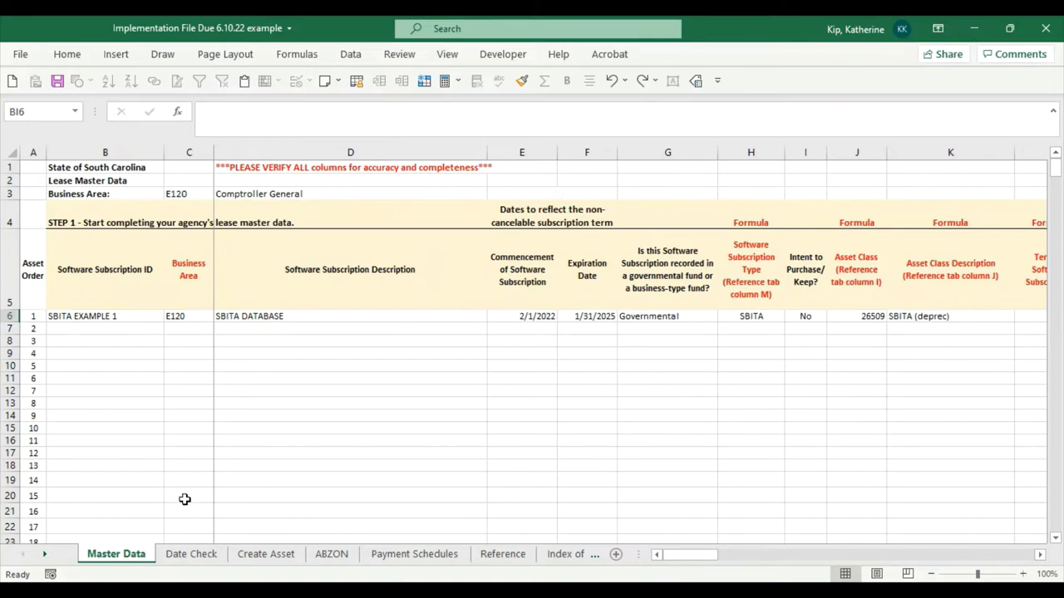
{"action": "left_click", "coordinate": [239, 319]}
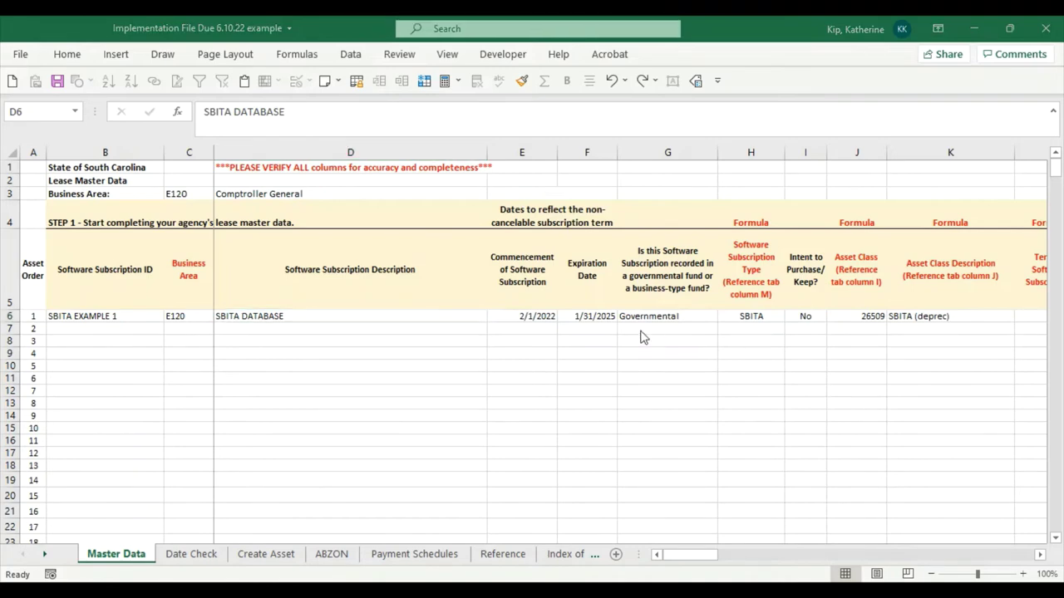
{"action": "left_click", "coordinate": [528, 317]}
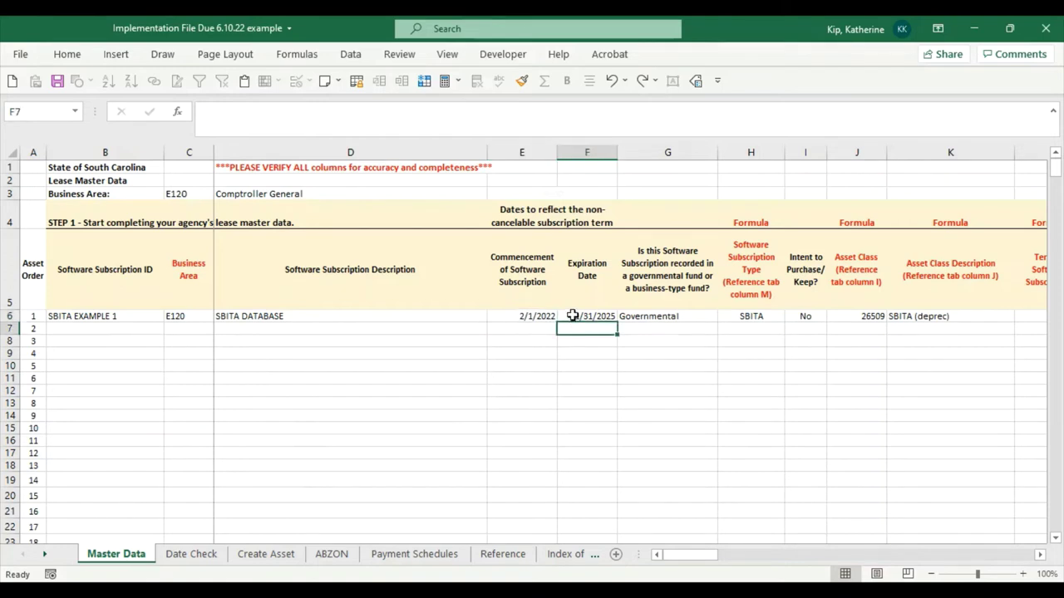
{"action": "left_click", "coordinate": [571, 317]}
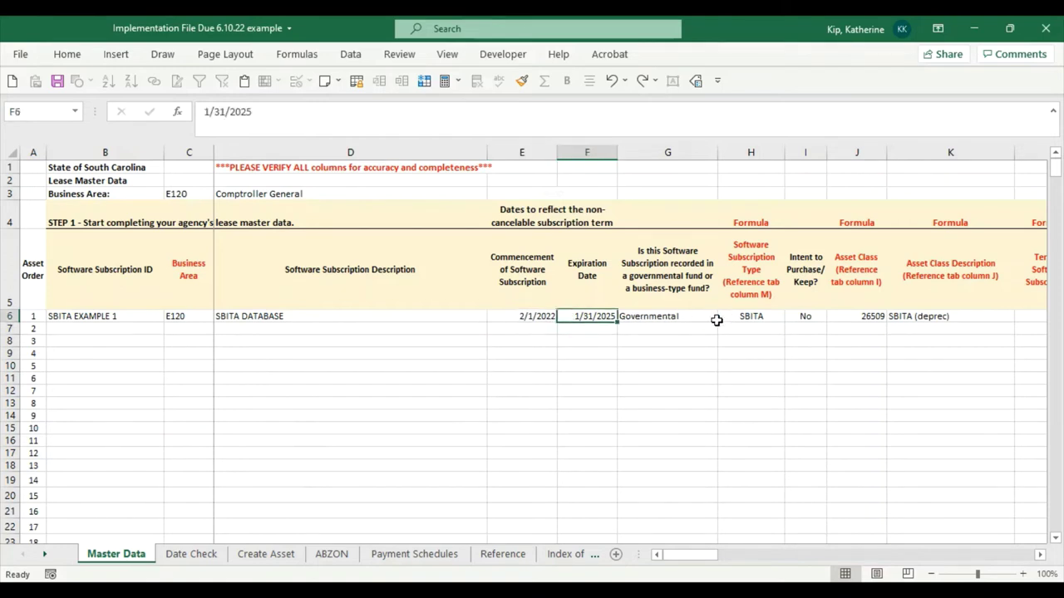
{"action": "left_click", "coordinate": [680, 318]}
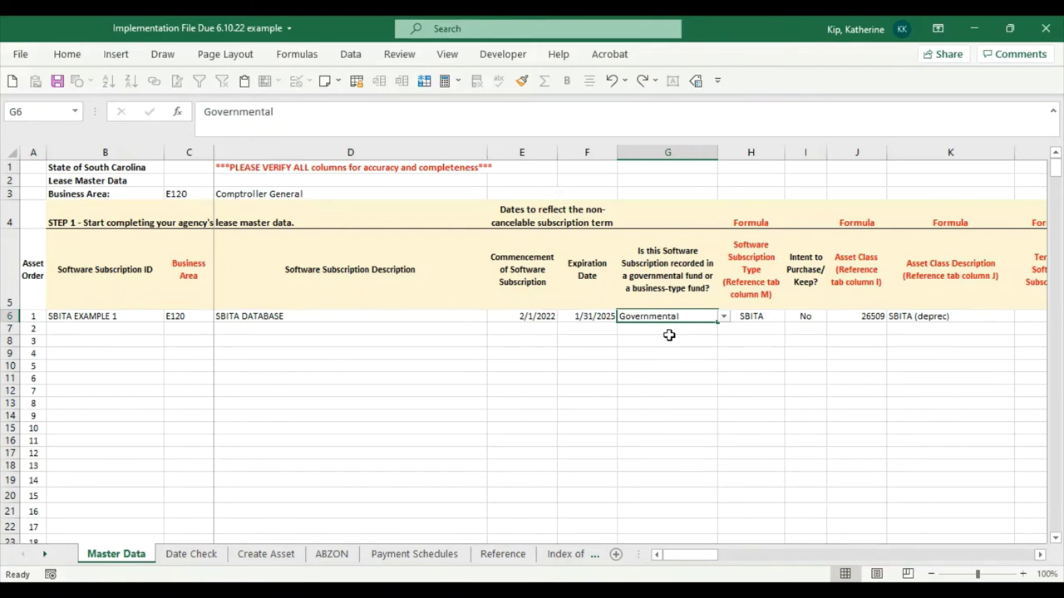
Review the Index of Funds sheet, then list G6's fund types, Governmental and Enterprise, on Master Data.
{"action": "left_click", "coordinate": [565, 554]}
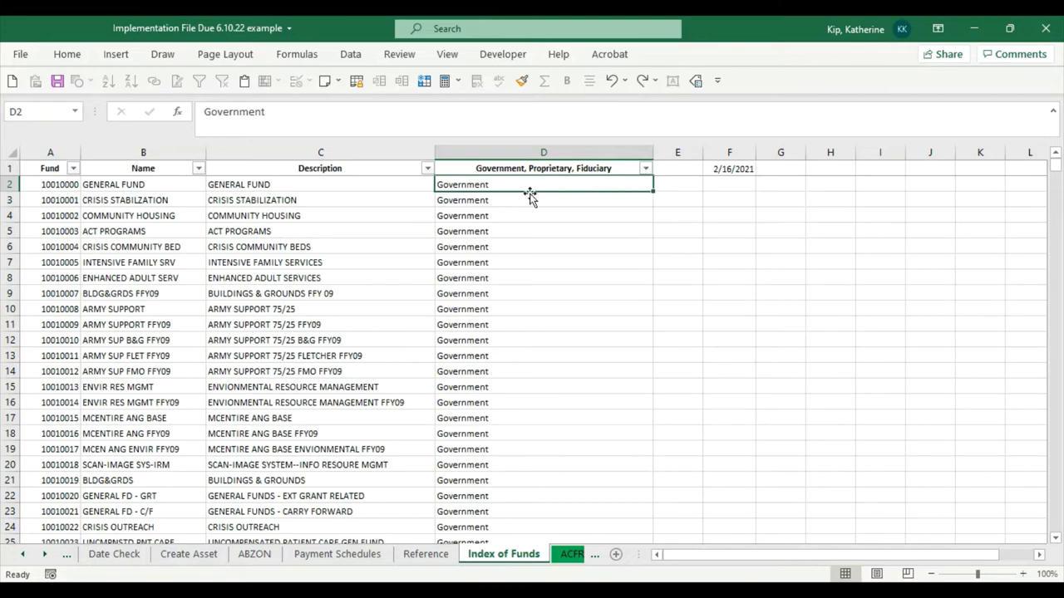
{"action": "left_click", "coordinate": [24, 555]}
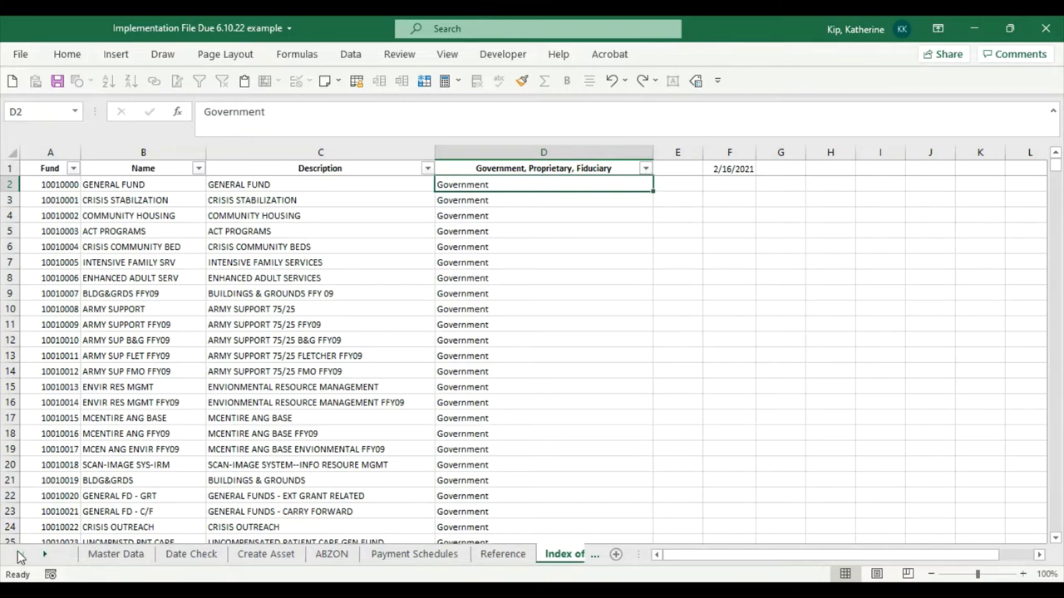
{"action": "left_click", "coordinate": [112, 554]}
{"action": "left_click", "coordinate": [724, 316]}
Keep G6 as Governmental, review H6–J6, and scroll right to the Purchase Option Amount of 0.
{"action": "left_click", "coordinate": [759, 317]}
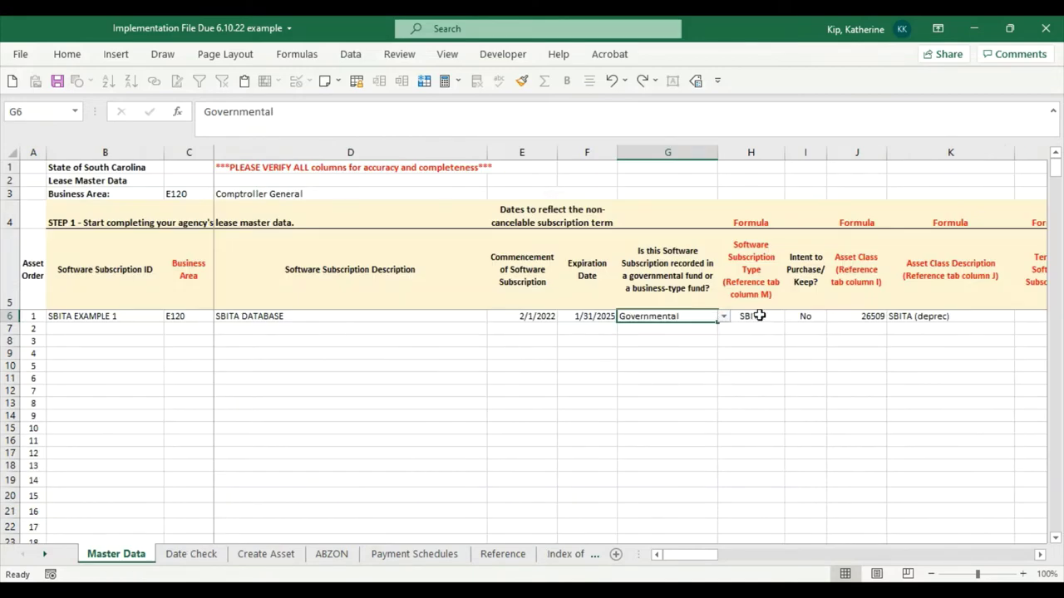
{"action": "left_click", "coordinate": [764, 316]}
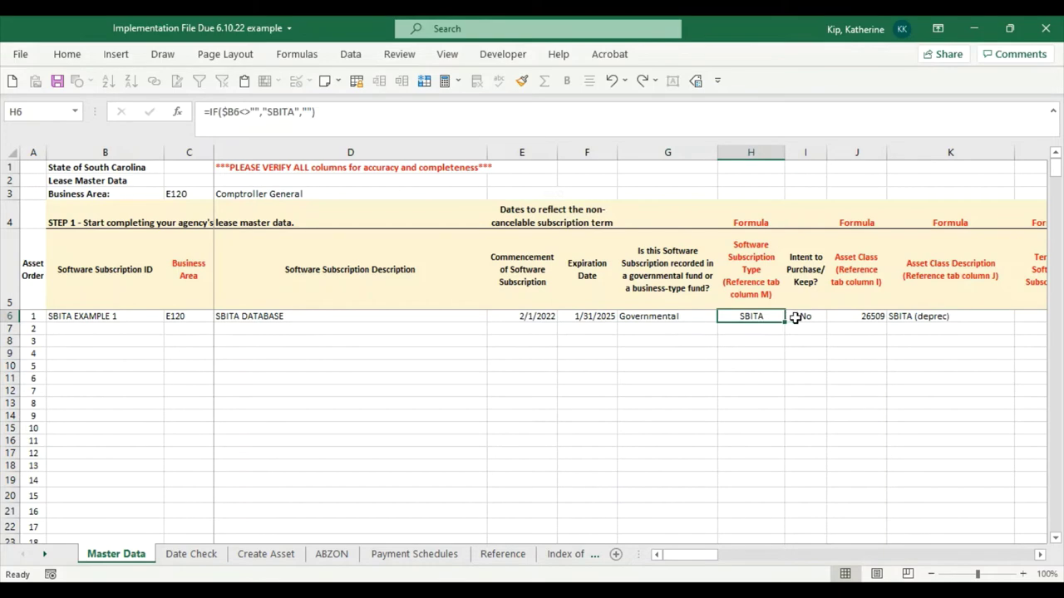
{"action": "left_click", "coordinate": [795, 317]}
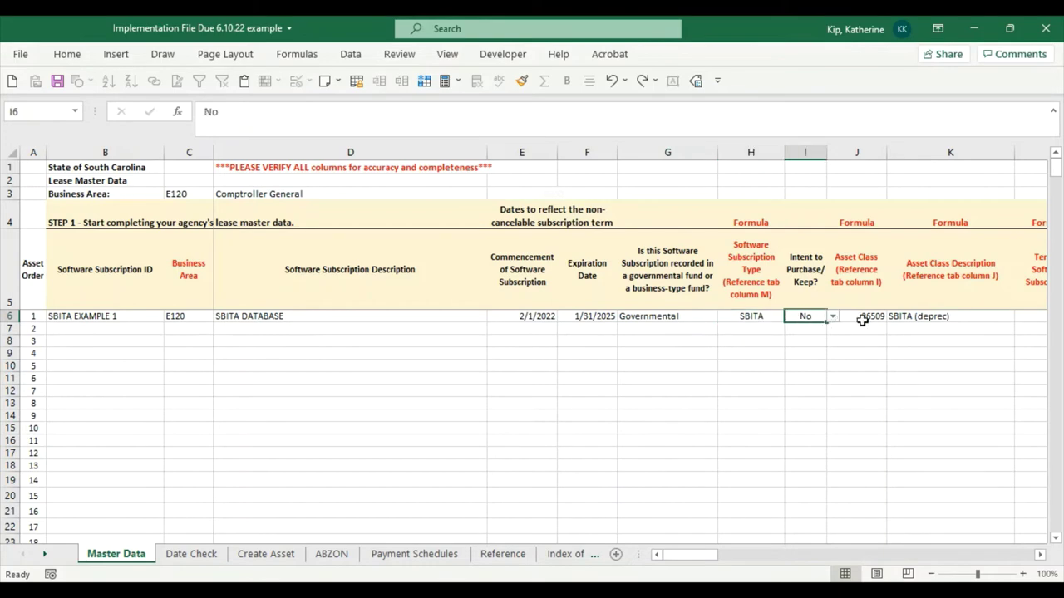
{"action": "left_click", "coordinate": [863, 319]}
{"action": "left_click", "coordinate": [1039, 555]}
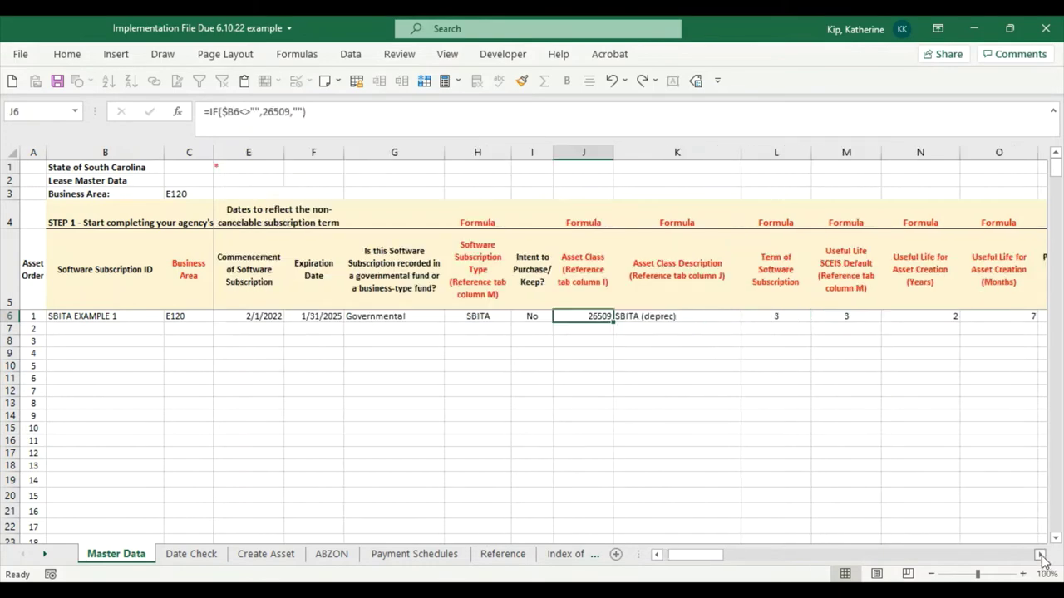
{"action": "left_click", "coordinate": [1040, 555]}
{"action": "left_click", "coordinate": [1040, 556]}
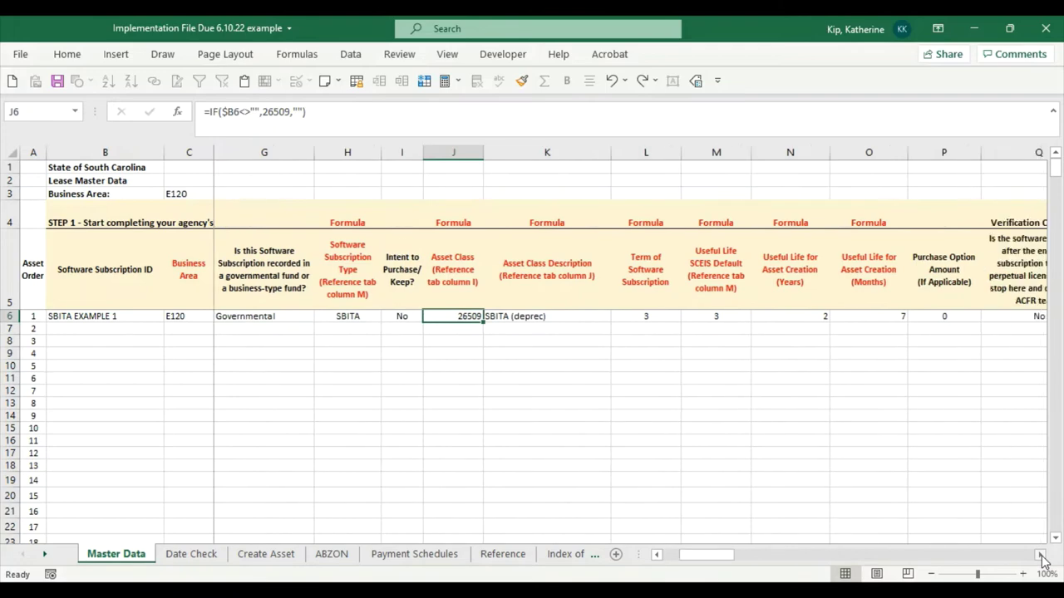
{"action": "left_click", "coordinate": [1040, 556]}
{"action": "left_click", "coordinate": [1040, 556]}
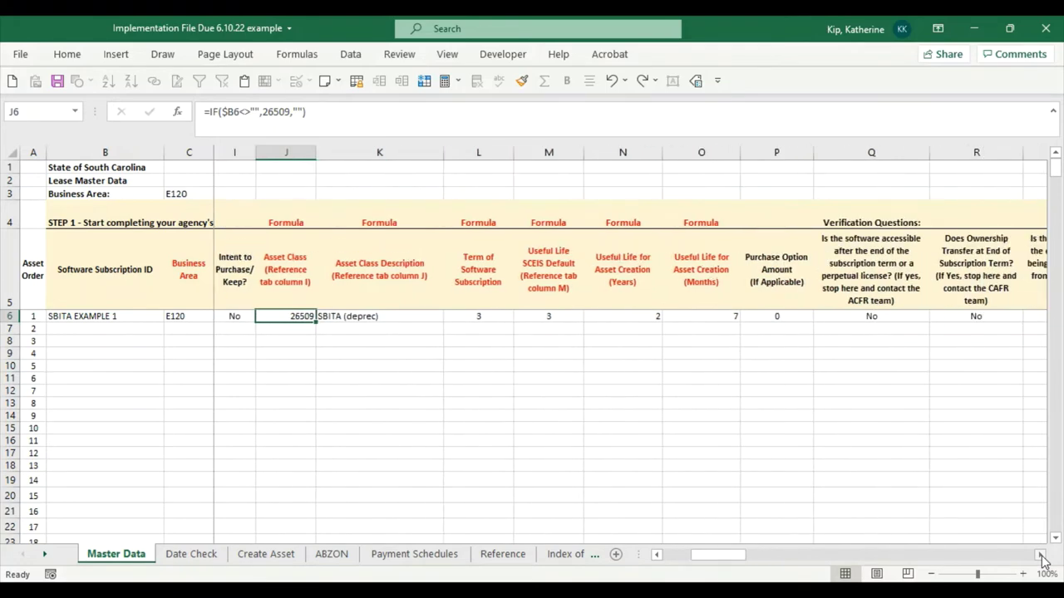
{"action": "left_click", "coordinate": [783, 312]}
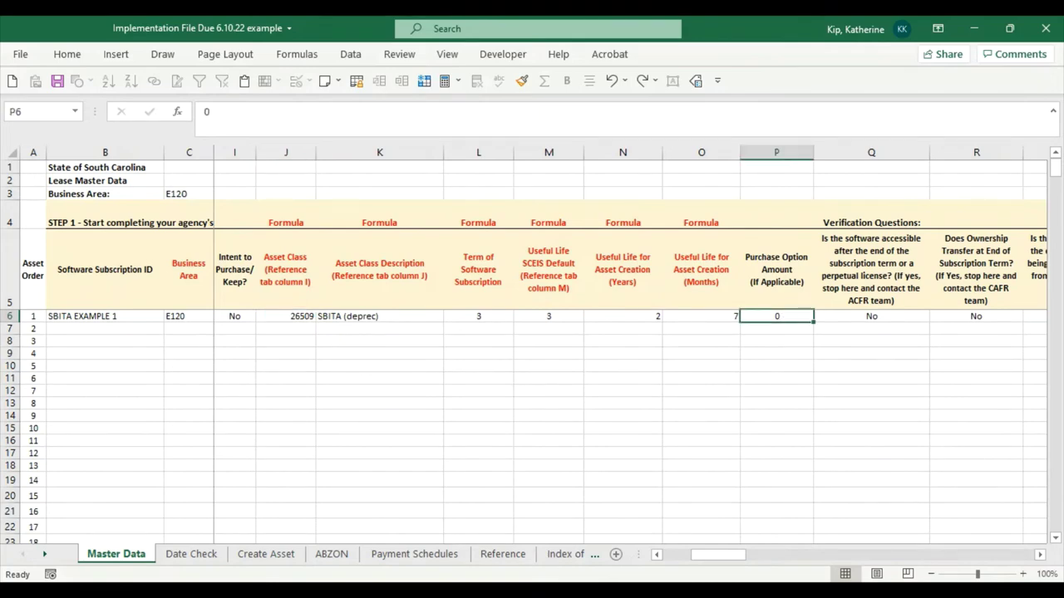
Scroll right to columns P–X, showing seven verification questions answered No and Monthly frequency.
{"action": "scroll", "coordinate": [632, 332], "scroll_direction": "right", "scroll_amount": 3}
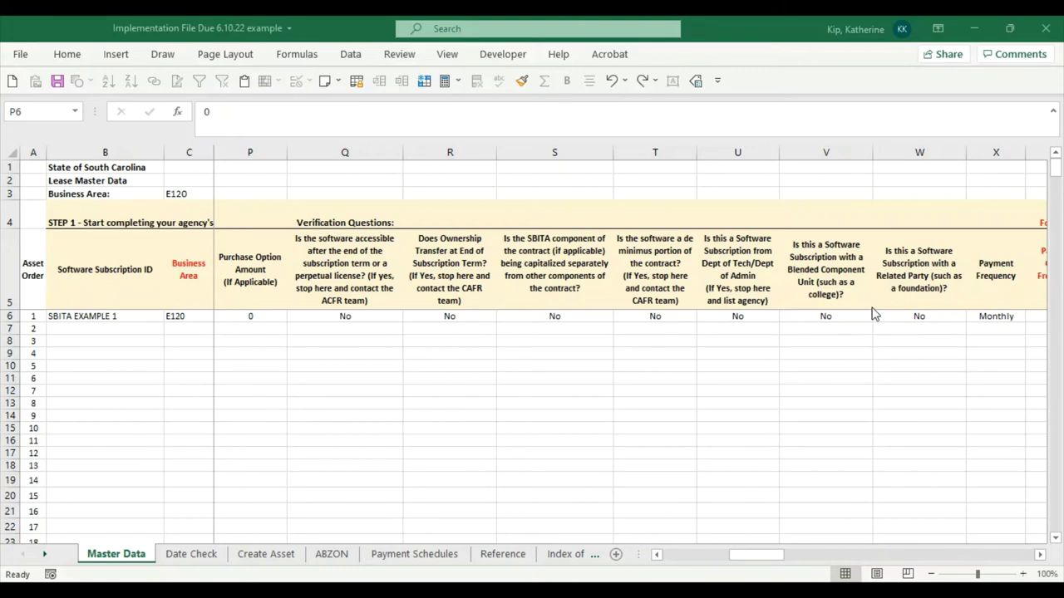
Review the Dept of Tech, Blended Component Unit and Related Party answers and the Monthly frequency options.
{"action": "left_click", "coordinate": [726, 151]}
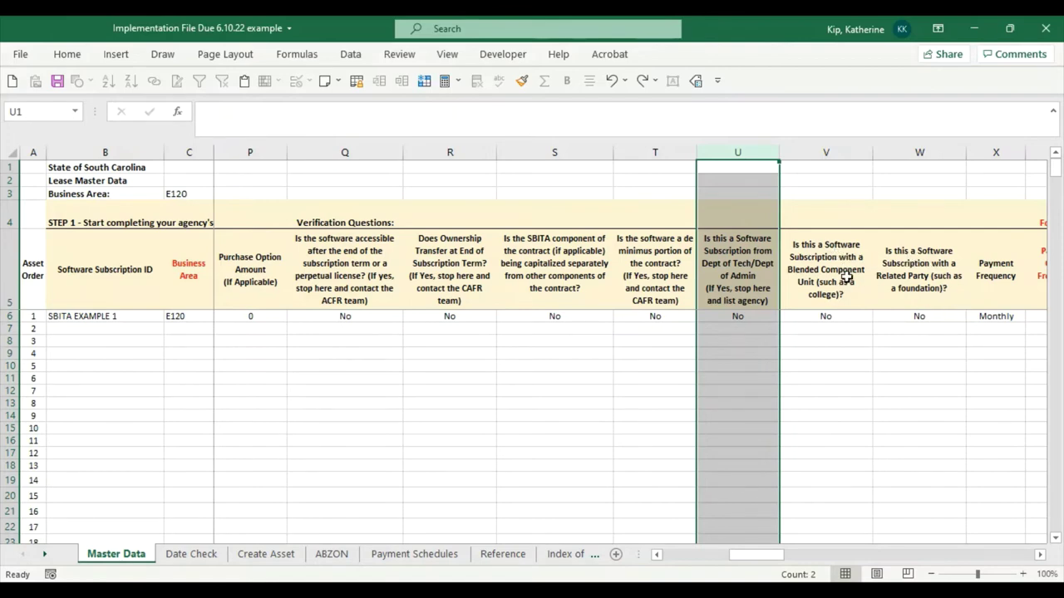
{"action": "left_click", "coordinate": [825, 316]}
{"action": "left_click", "coordinate": [921, 307]}
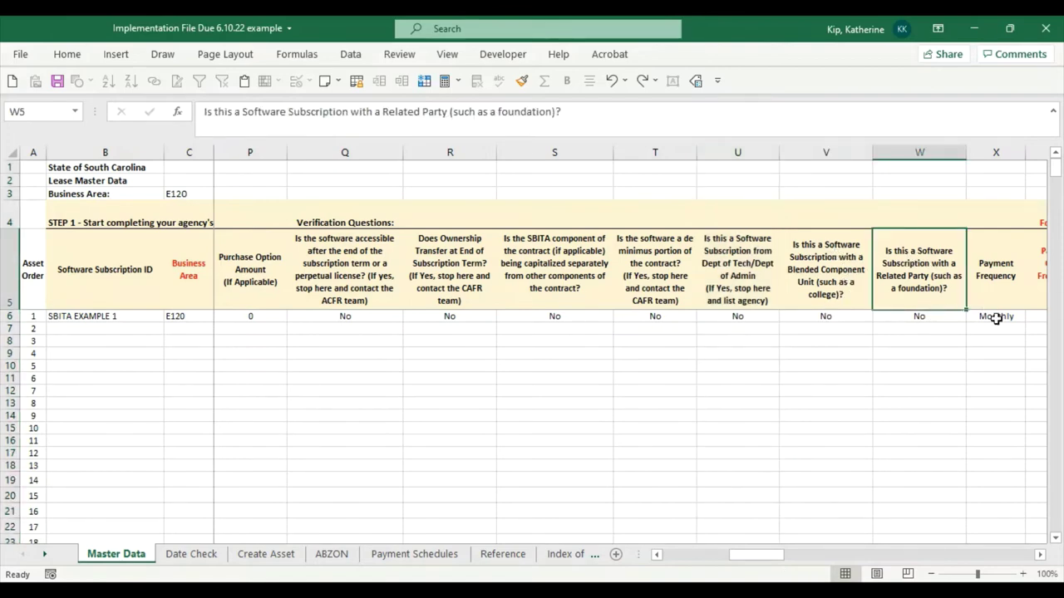
{"action": "left_click", "coordinate": [992, 315]}
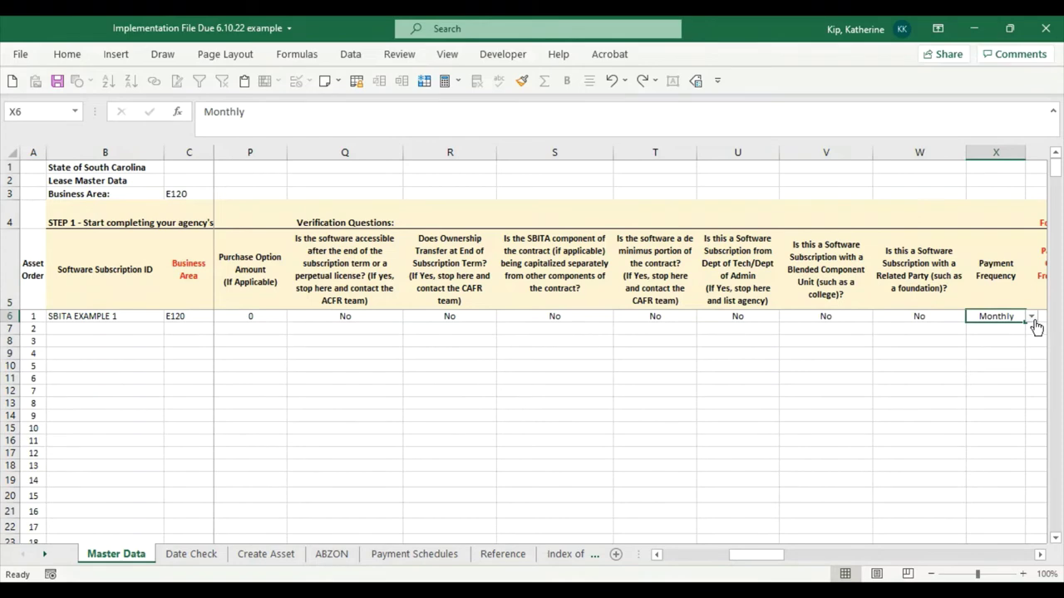
{"action": "left_click", "coordinate": [1031, 318]}
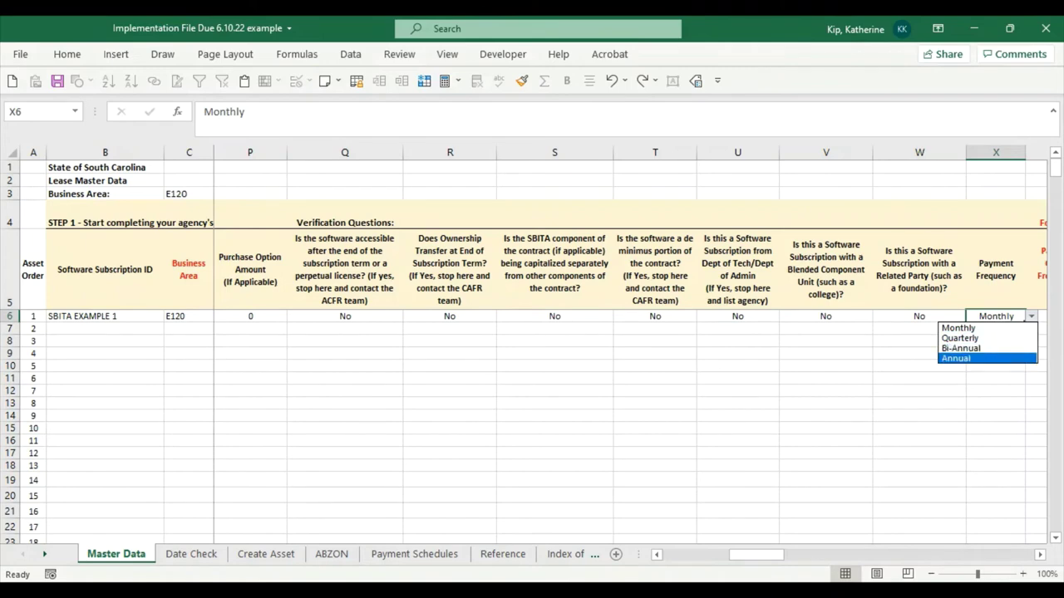
Confirm Start payment timing in Z6 and check that the AA6 rate links to =Reference!B32.
{"action": "scroll", "coordinate": [883, 284], "scroll_direction": "right", "scroll_amount": 5}
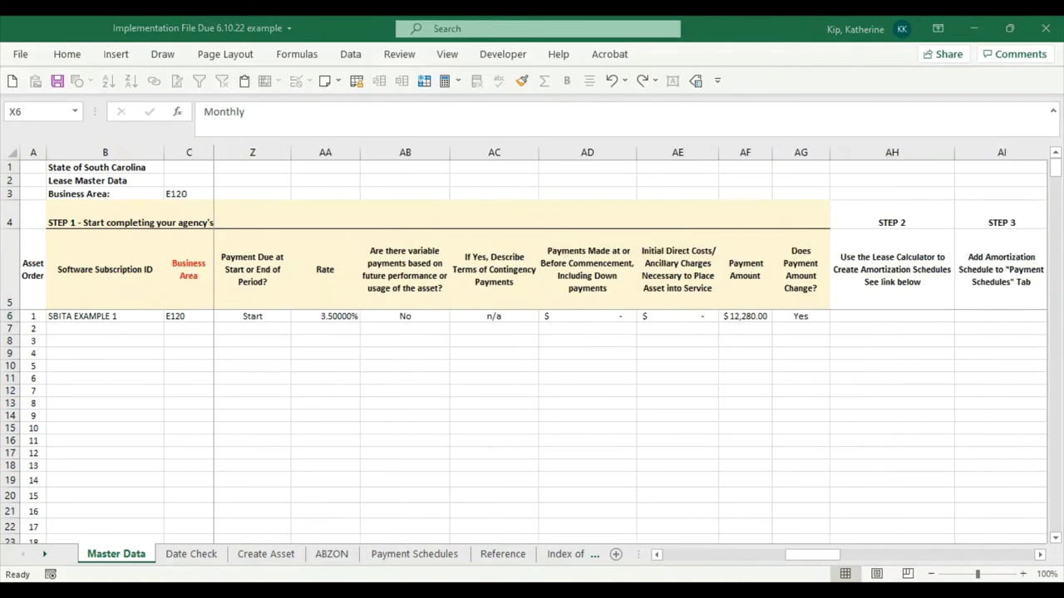
{"action": "left_click", "coordinate": [267, 316]}
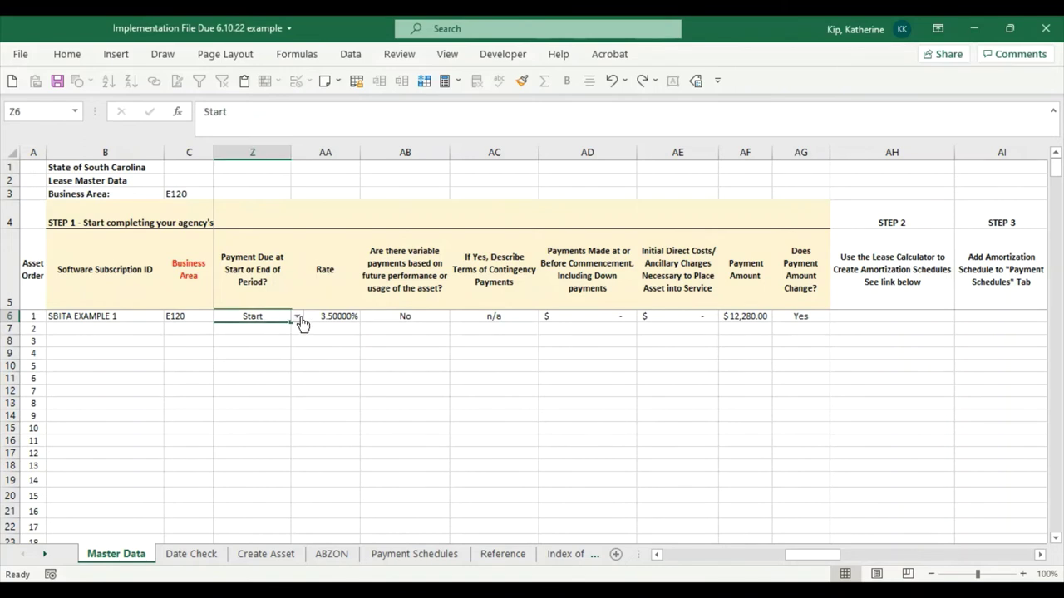
{"action": "left_click", "coordinate": [297, 318]}
{"action": "left_click", "coordinate": [300, 318]}
{"action": "left_click", "coordinate": [348, 319]}
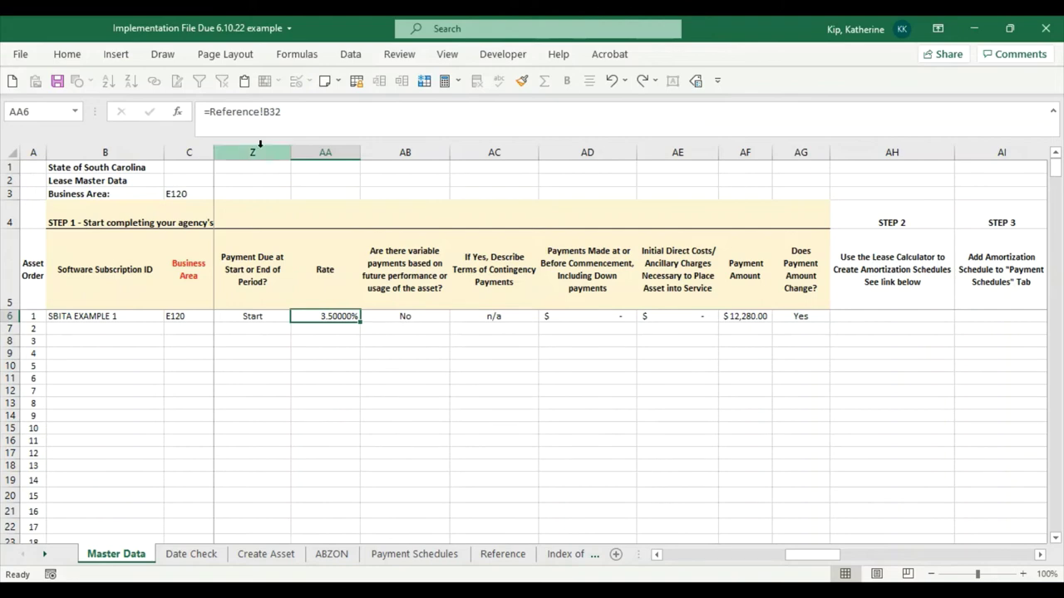
Check the Federal Reserve prime loan rate on the Reference sheet, then return to Master Data.
{"action": "left_click", "coordinate": [492, 555]}
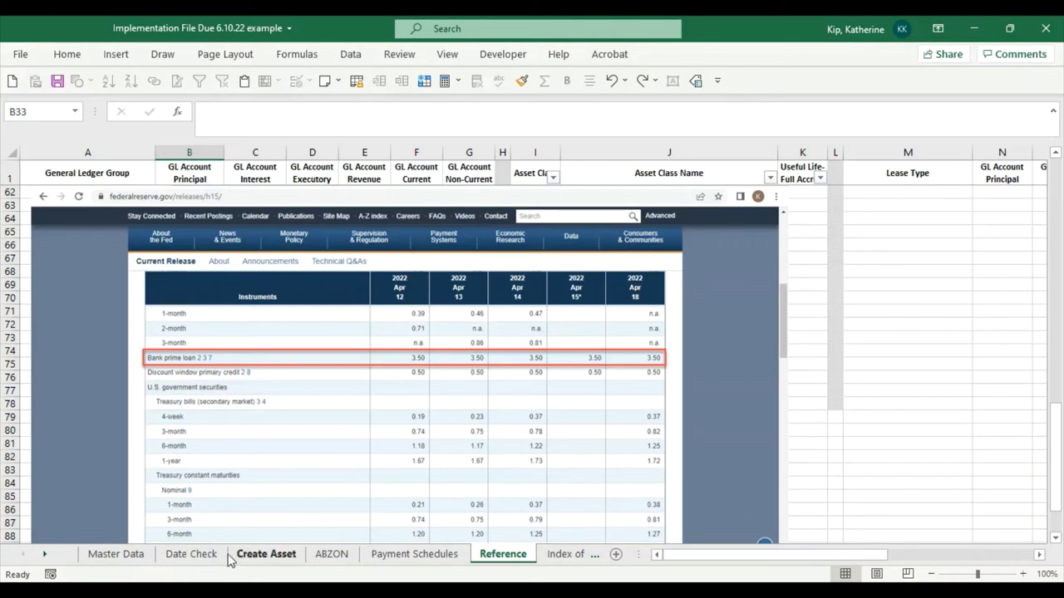
{"action": "left_click", "coordinate": [389, 556]}
{"action": "left_click", "coordinate": [116, 554]}
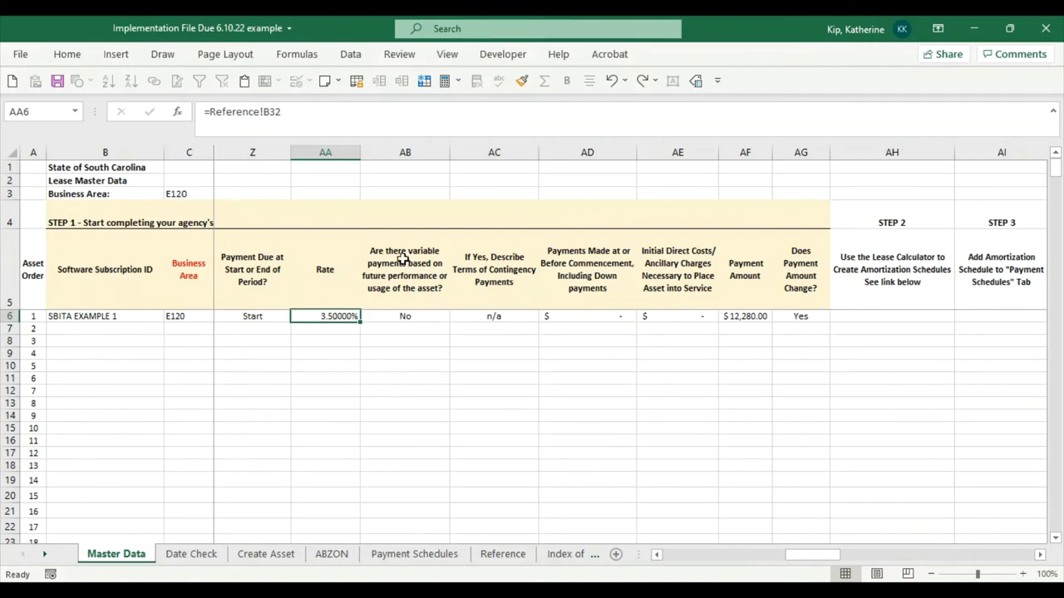
{"action": "left_click", "coordinate": [420, 320]}
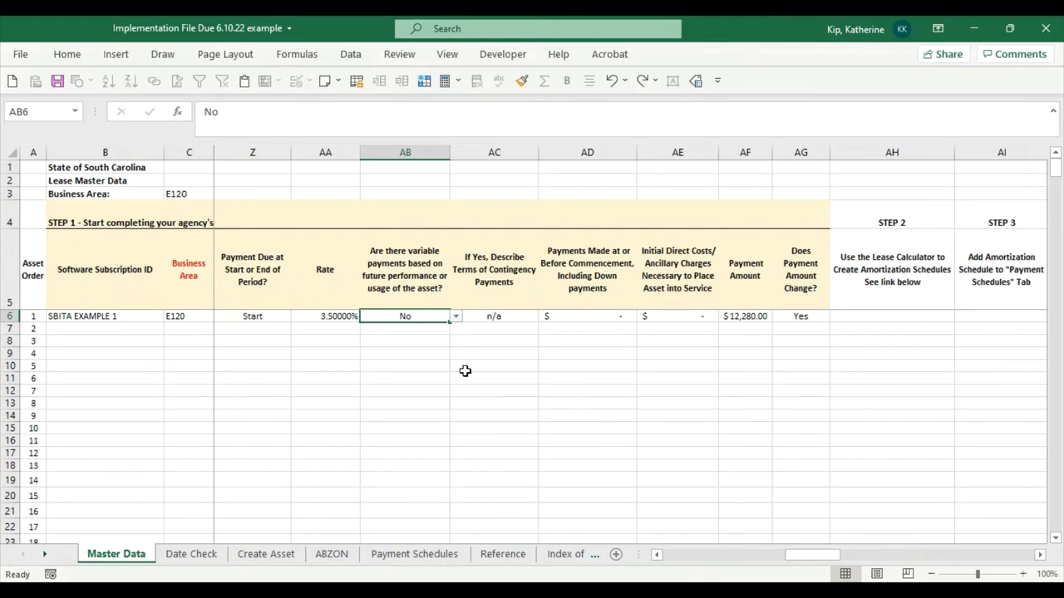
{"action": "left_click", "coordinate": [513, 319]}
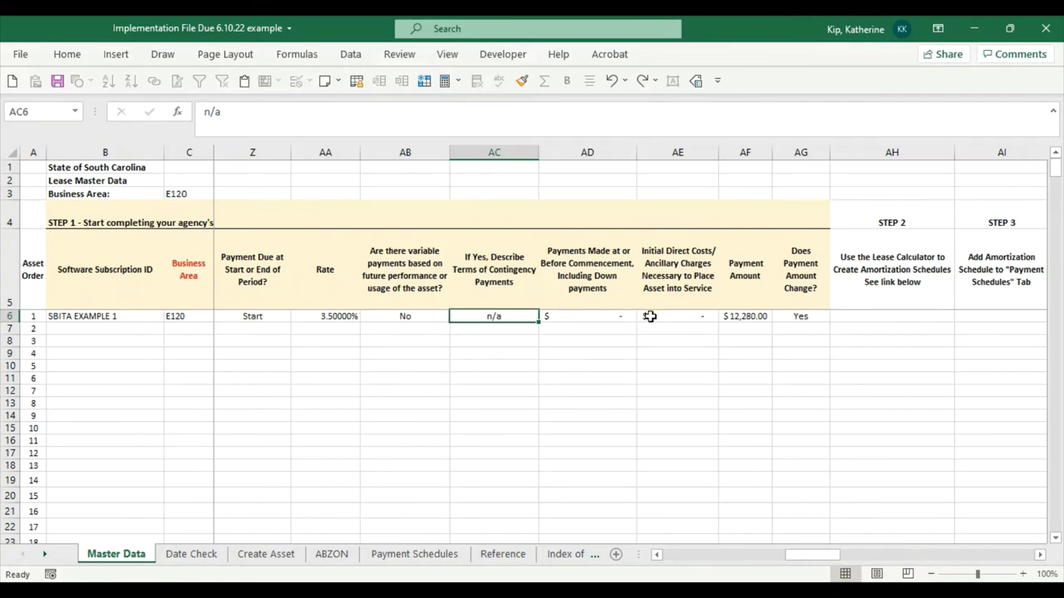
Check the $12,280.00 payment amount in AF6 and its Yes answer to change in AG6.
{"action": "left_click", "coordinate": [740, 323]}
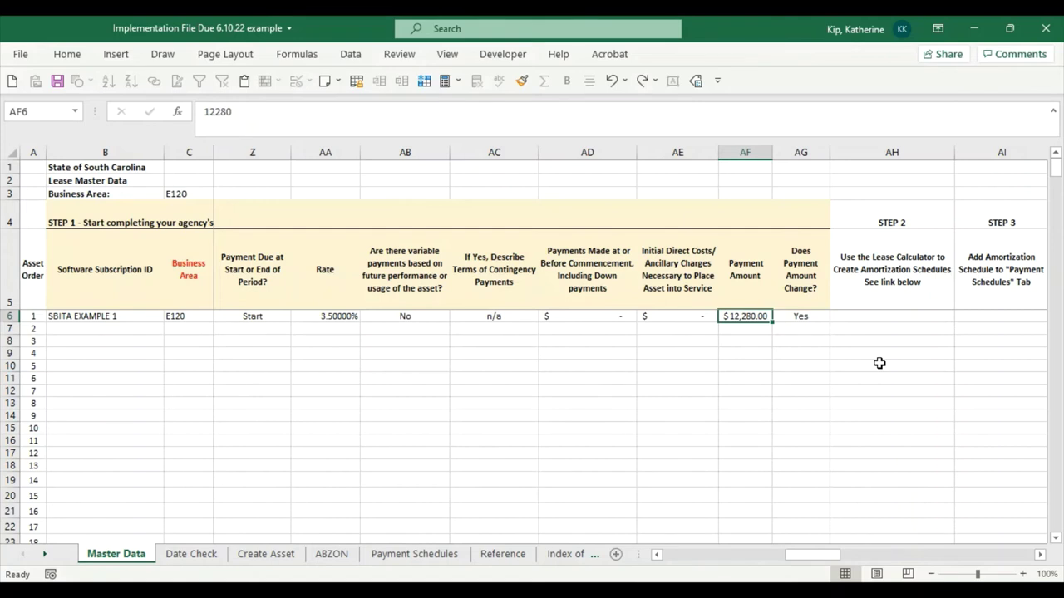
{"action": "left_click", "coordinate": [808, 316]}
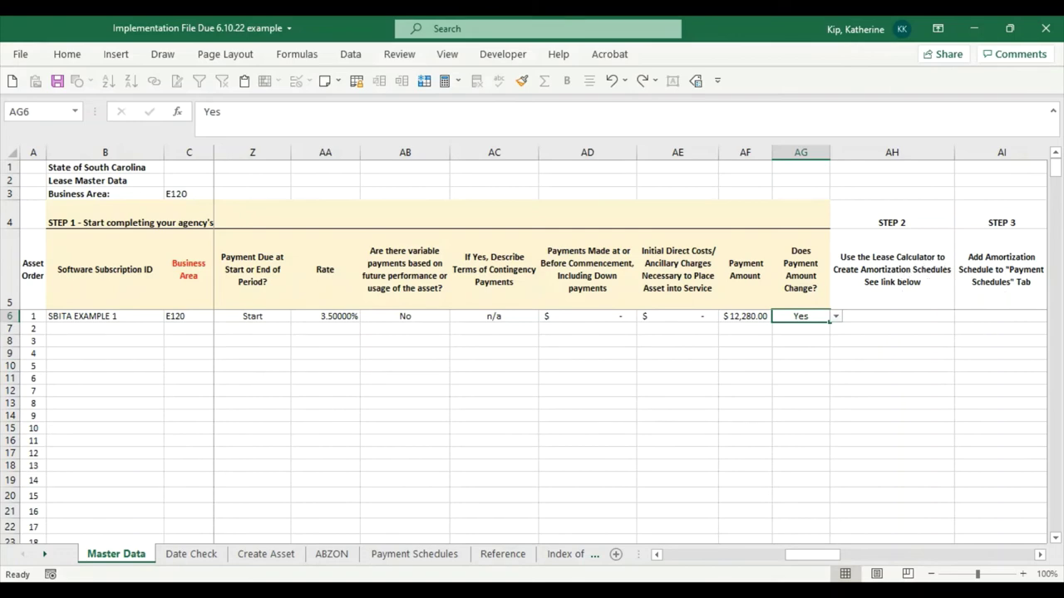
In the GASB Lease Calculator, recommit the A20 Lease ID link formula and cancel the Update Values prompt.
{"action": "key", "text": "alt+Tab"}
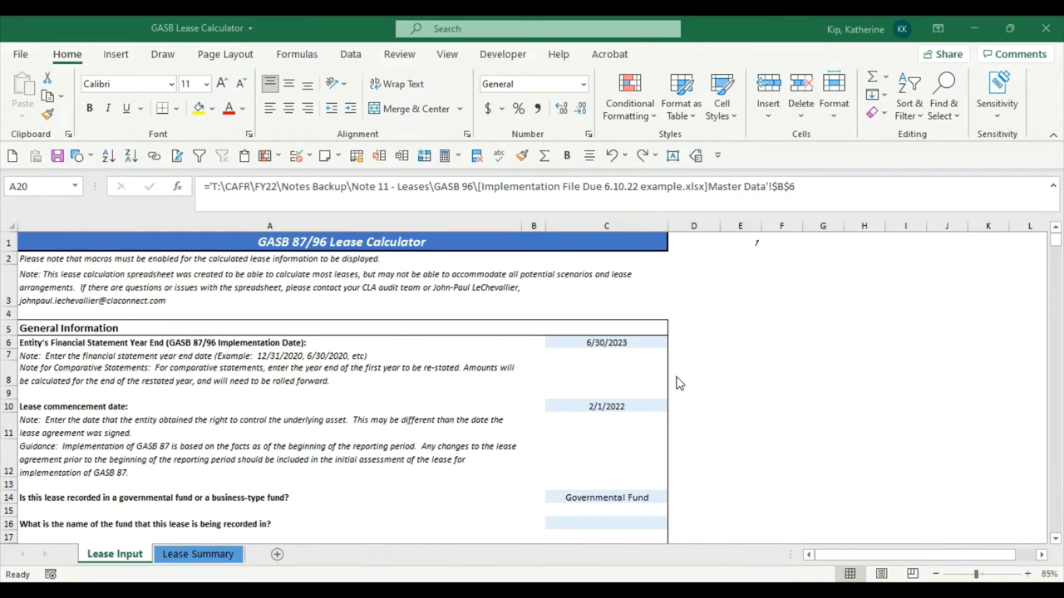
{"action": "key", "text": "F2"}
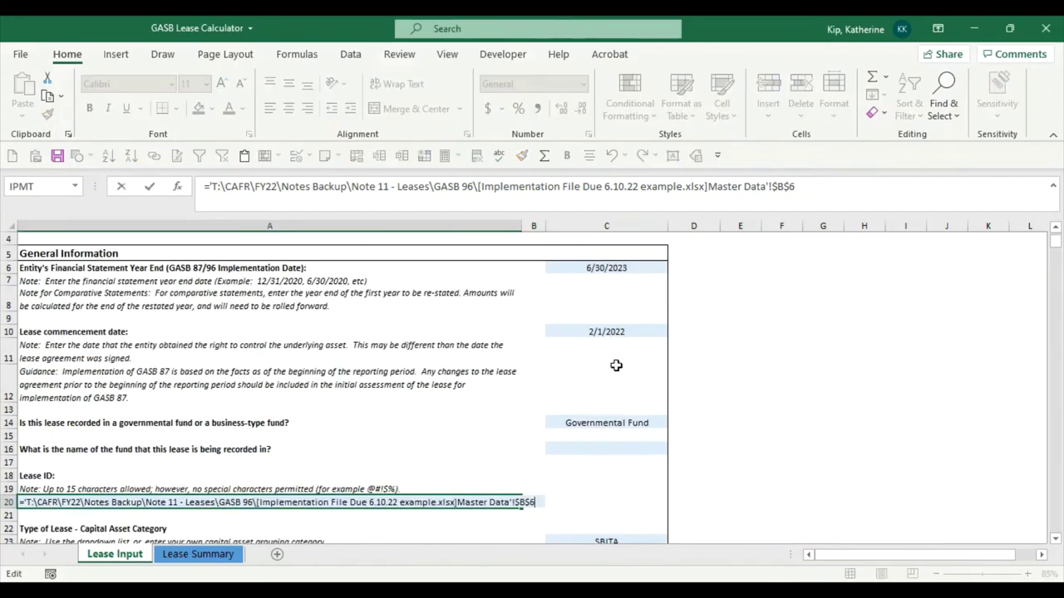
{"action": "scroll", "coordinate": [606, 368], "scroll_direction": "up", "scroll_amount": 2}
{"action": "key", "text": "Return"}
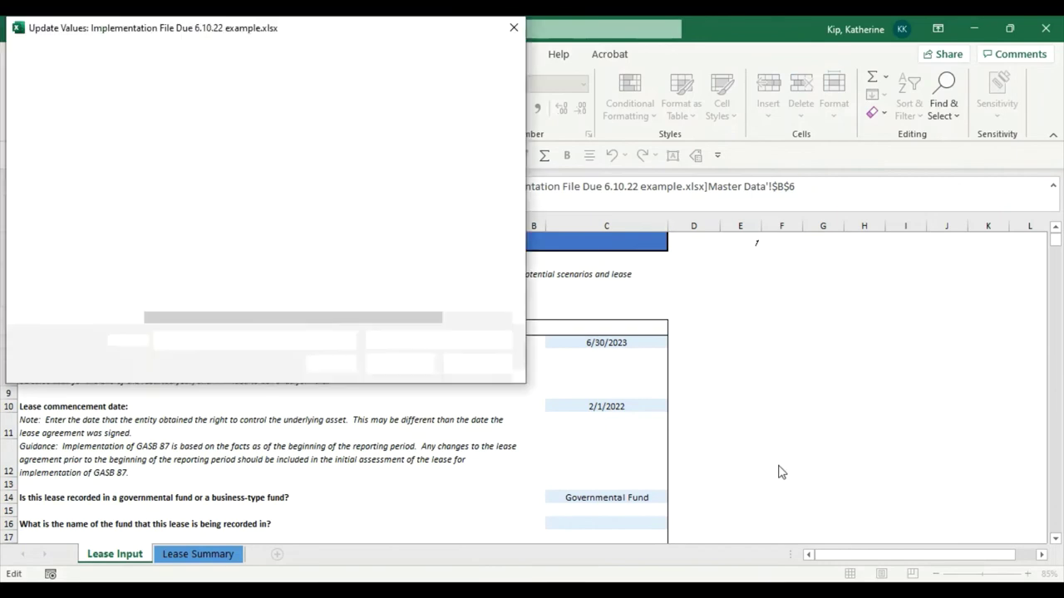
{"action": "left_click", "coordinate": [478, 364]}
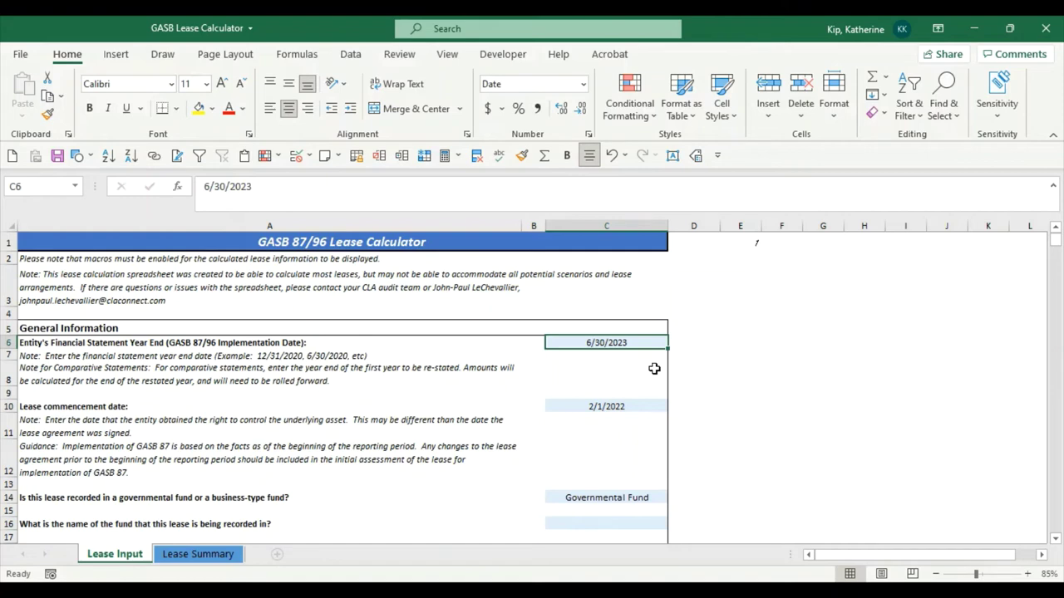
{"action": "left_click", "coordinate": [622, 407]}
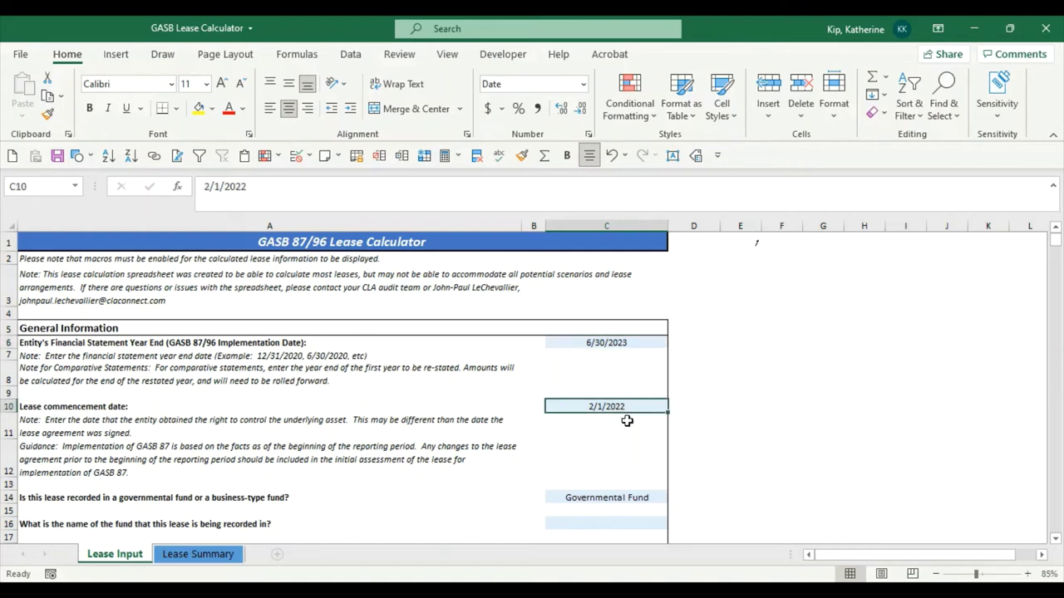
{"action": "scroll", "coordinate": [627, 421], "scroll_direction": "down", "scroll_amount": 1}
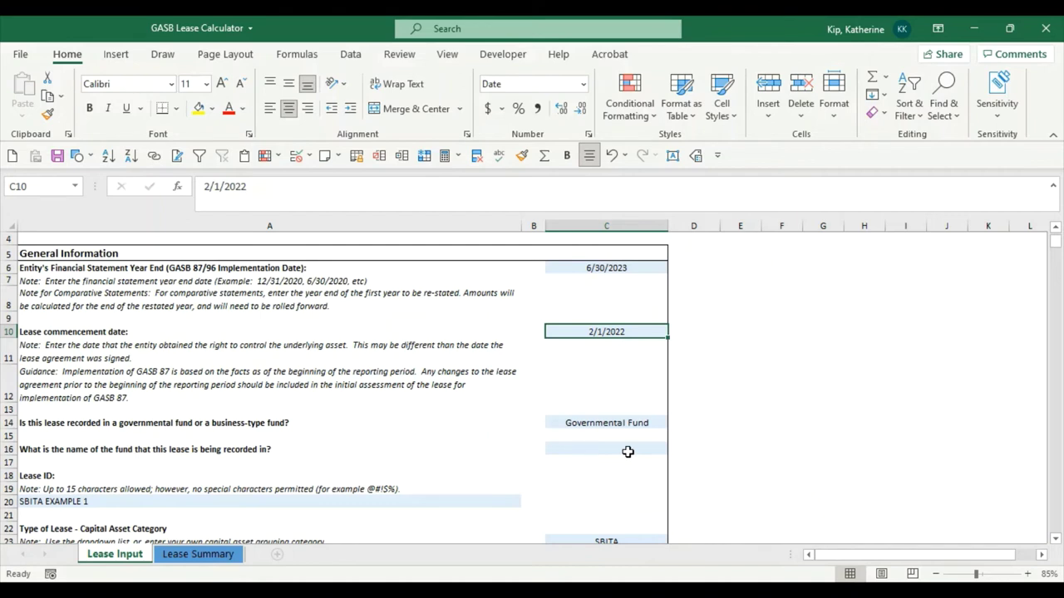
{"action": "left_click", "coordinate": [628, 452]}
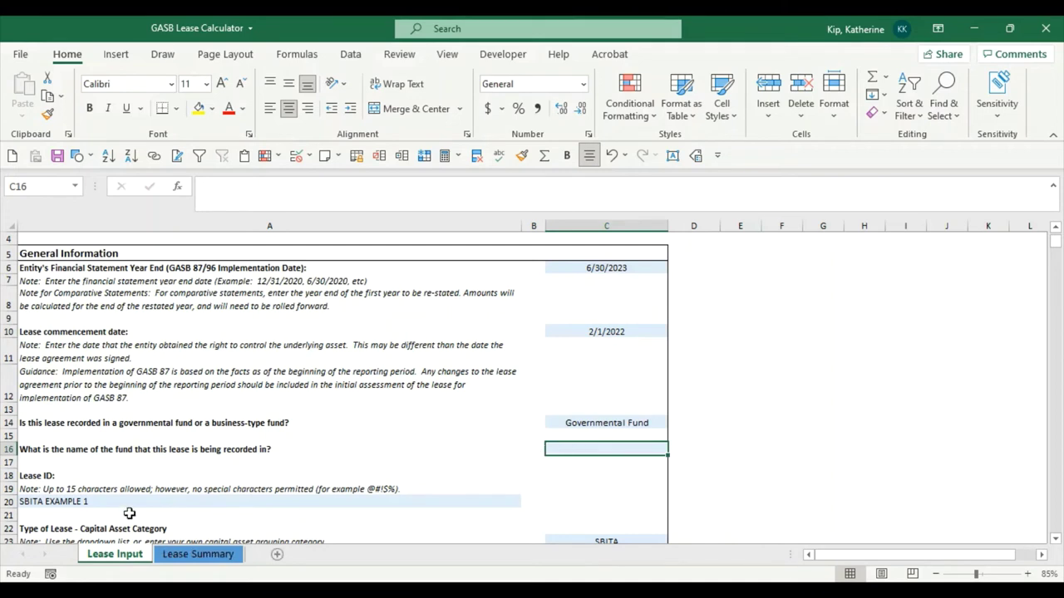
{"action": "left_click", "coordinate": [87, 503]}
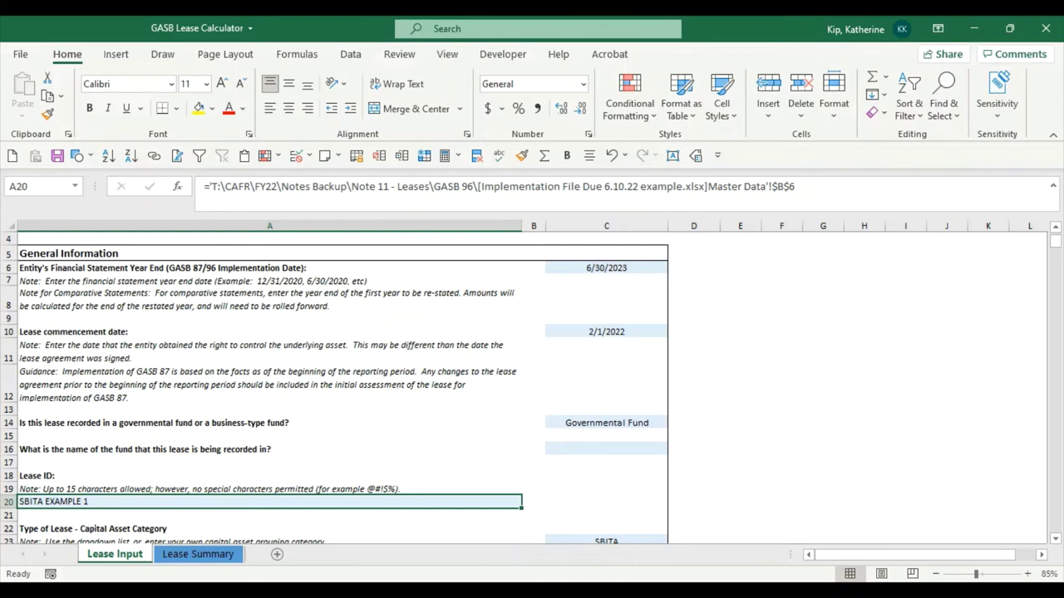
{"action": "scroll", "coordinate": [826, 299], "scroll_direction": "down", "scroll_amount": 4}
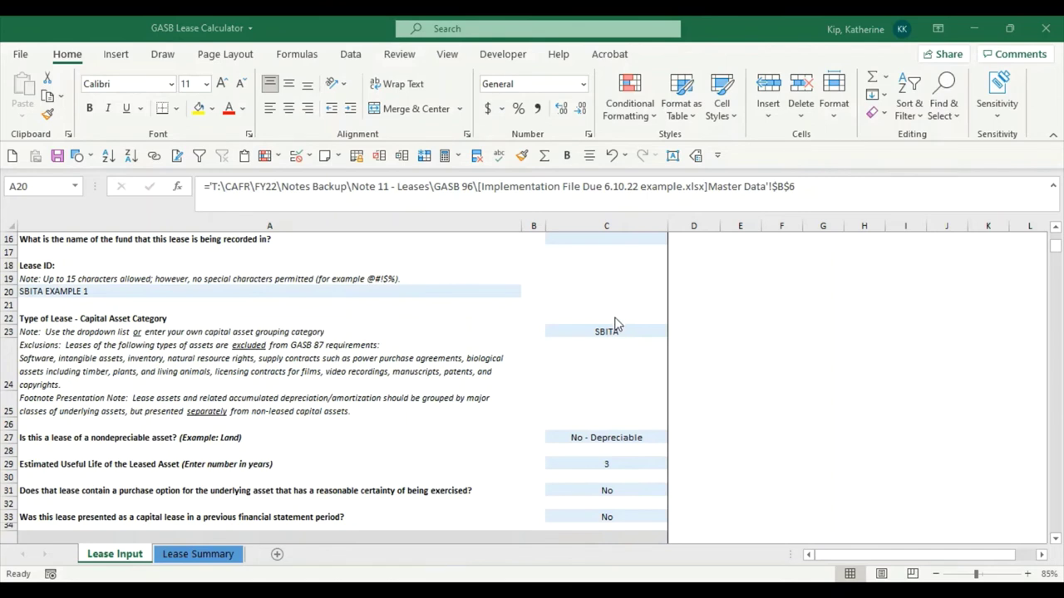
{"action": "left_click", "coordinate": [609, 438]}
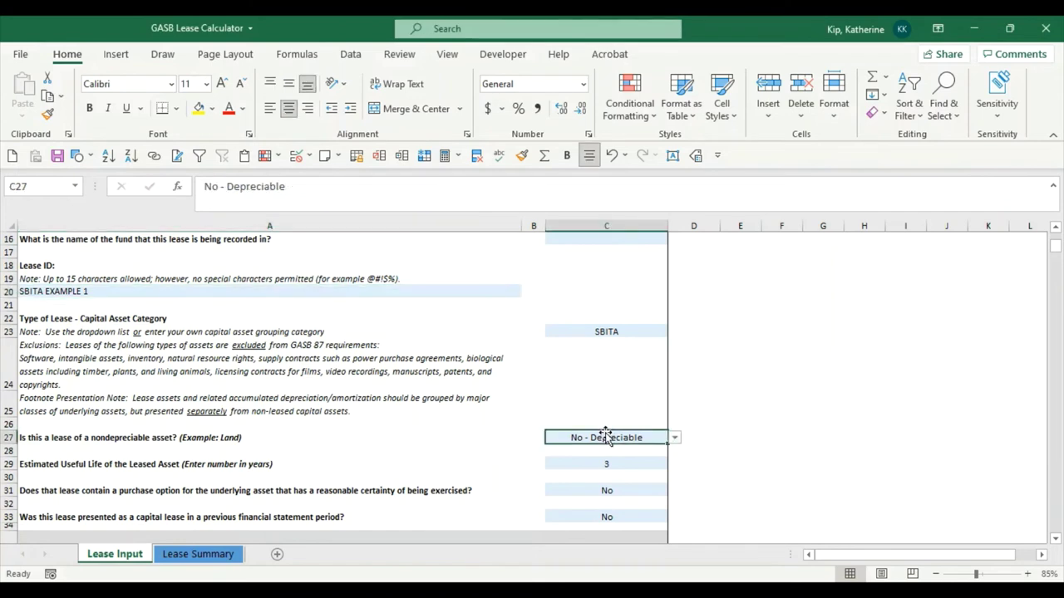
{"action": "left_click", "coordinate": [601, 467]}
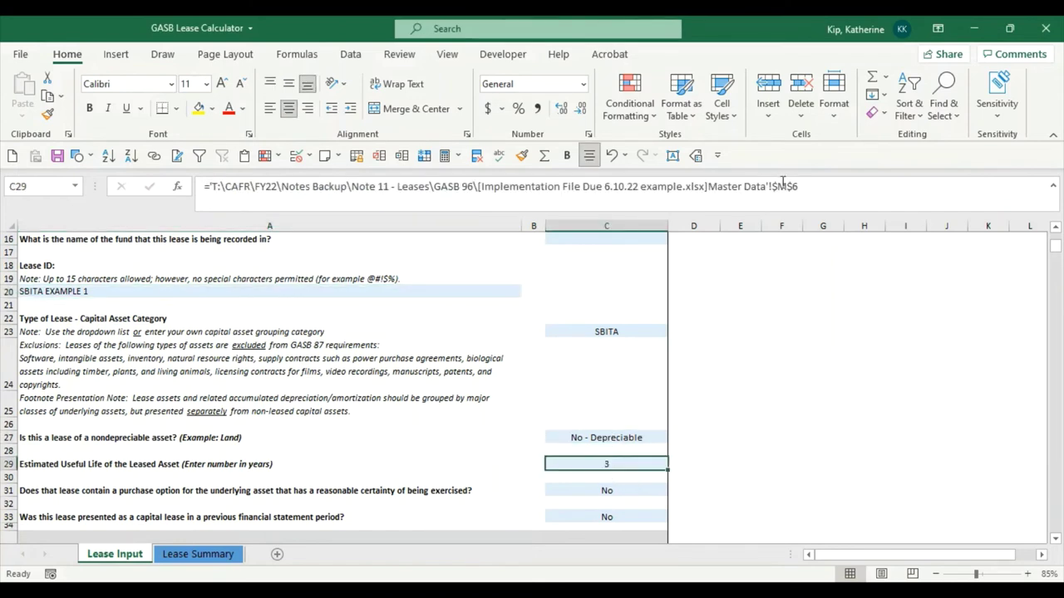
{"action": "left_click", "coordinate": [609, 489]}
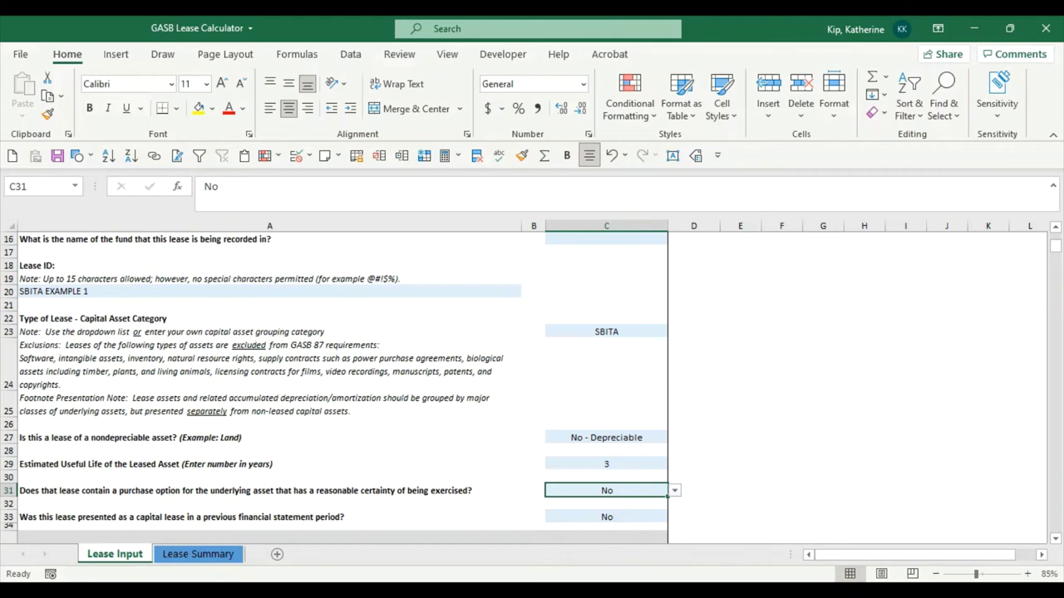
{"action": "scroll", "coordinate": [617, 351], "scroll_direction": "down", "scroll_amount": 10}
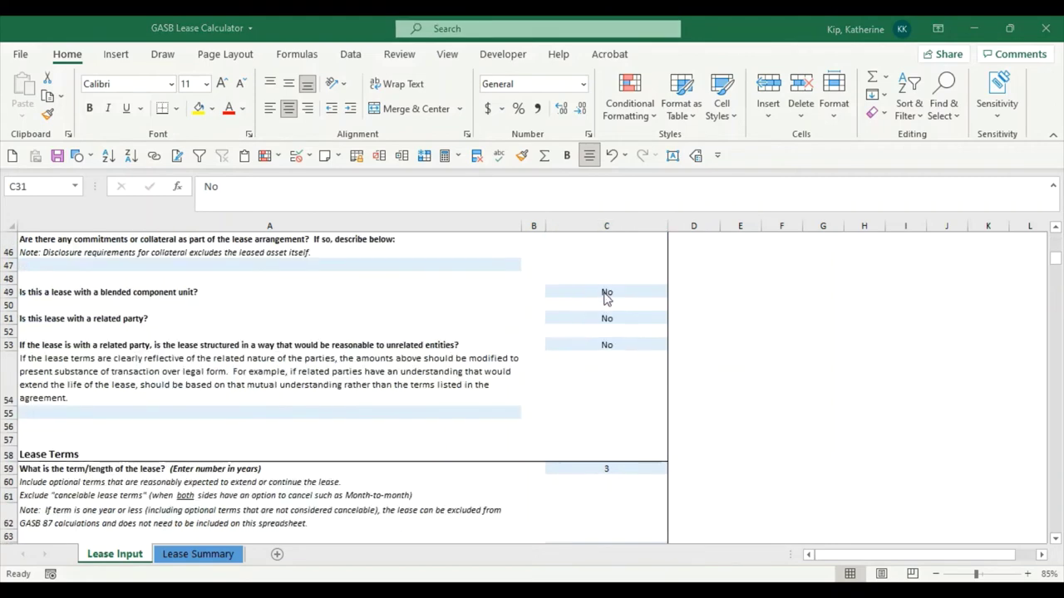
{"action": "key", "text": "F2"}
{"action": "scroll", "coordinate": [603, 305], "scroll_direction": "up", "scroll_amount": 3}
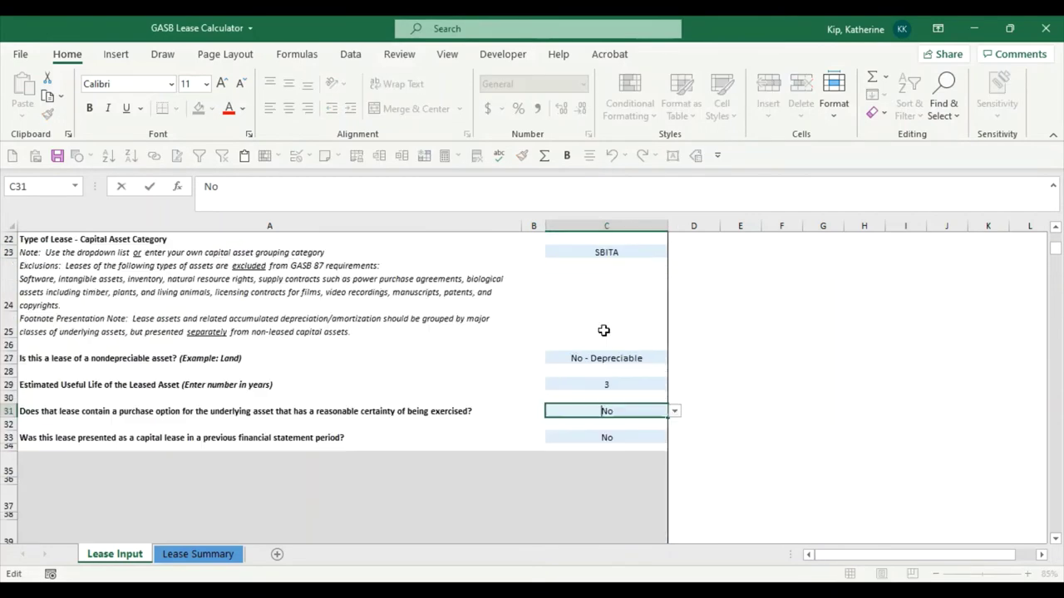
{"action": "left_click", "coordinate": [608, 443]}
{"action": "key", "text": "Up"}
{"action": "key", "text": "Up"}
{"action": "key", "text": "Up"}
{"action": "key", "text": "Up"}
{"action": "left_click", "coordinate": [634, 409]}
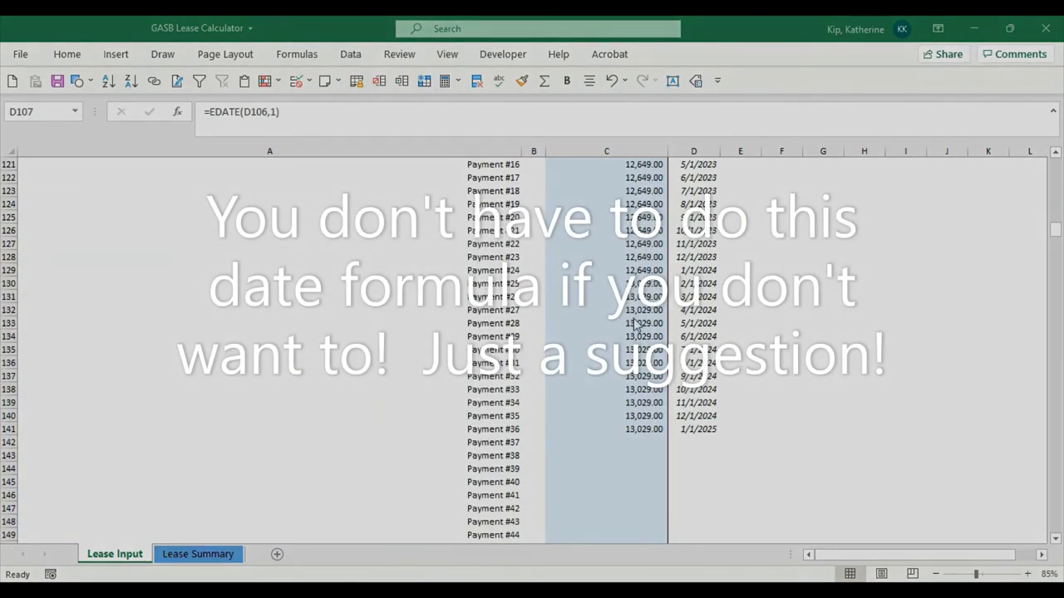
{"action": "scroll", "coordinate": [636, 324], "scroll_direction": "up", "scroll_amount": 6}
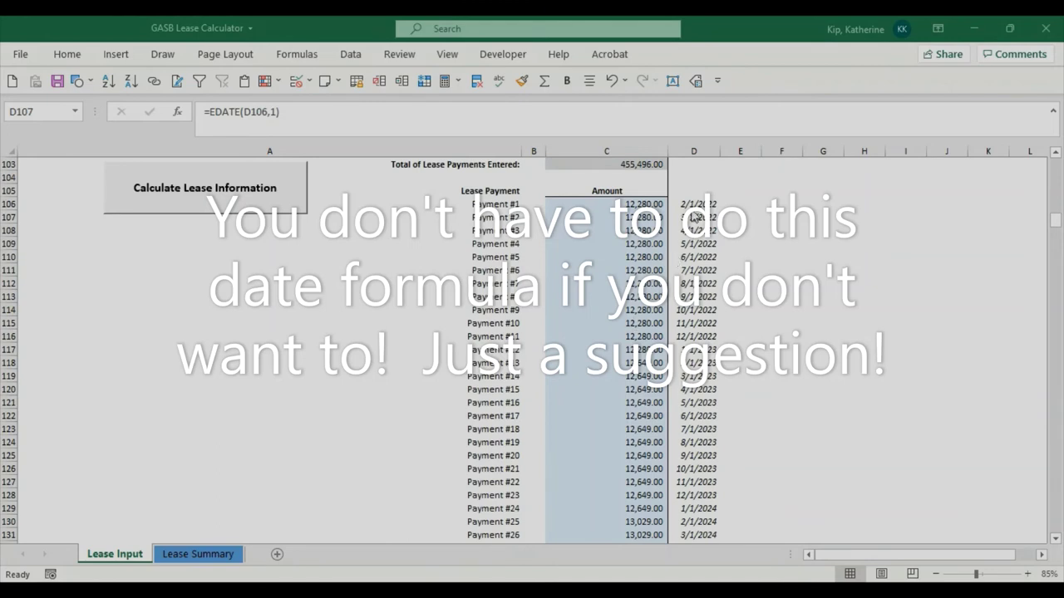
{"action": "left_click", "coordinate": [696, 216]}
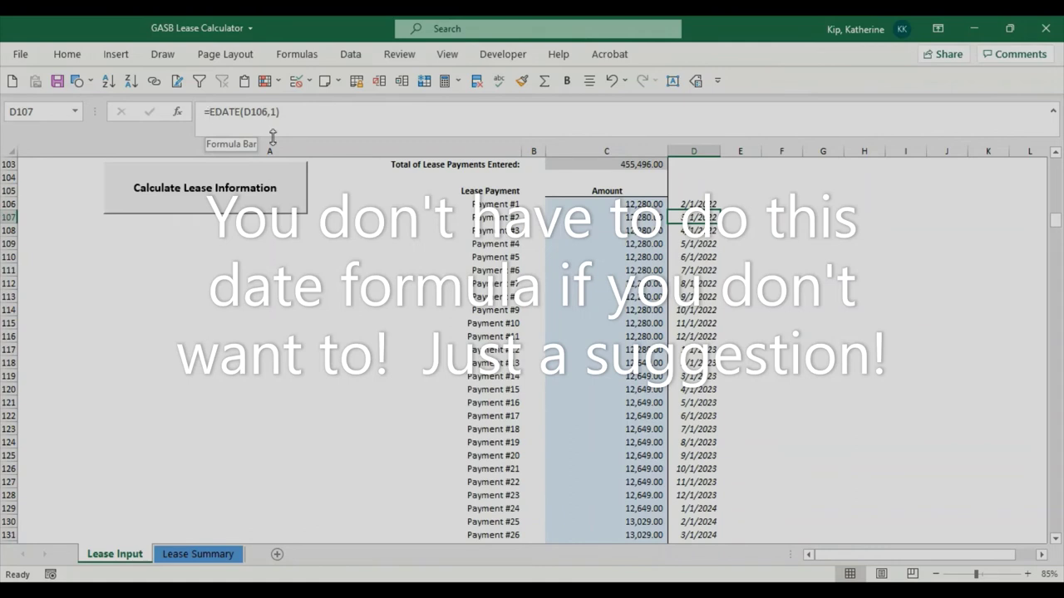
{"action": "left_click", "coordinate": [301, 58]}
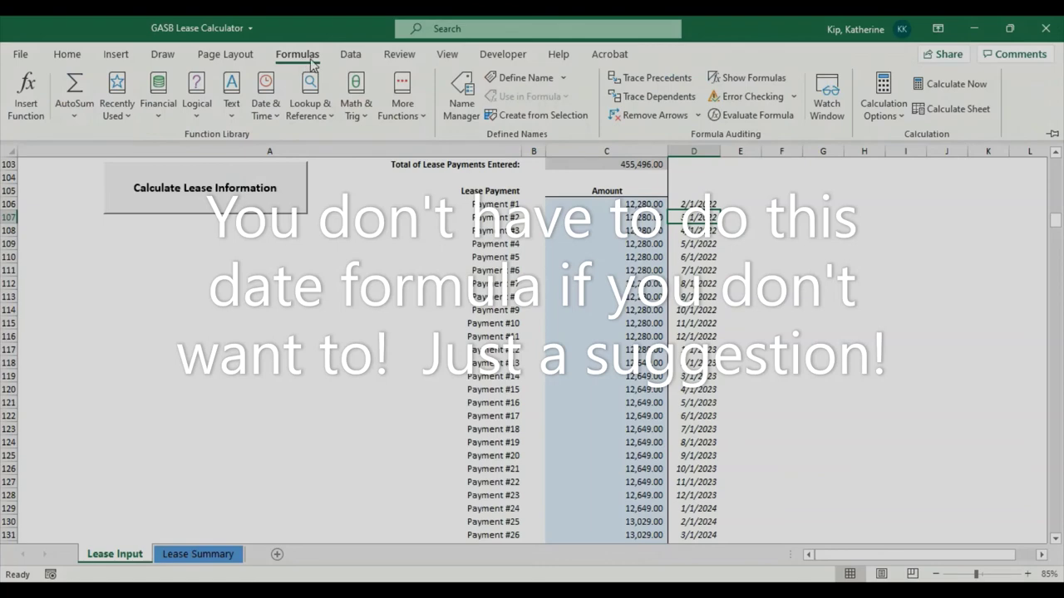
{"action": "key", "text": "Escape"}
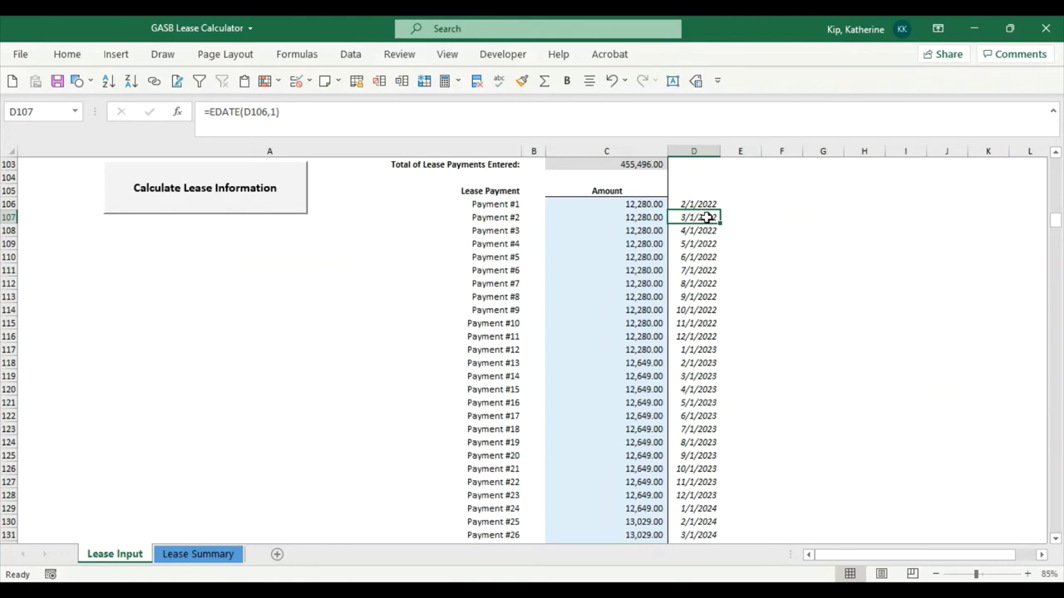
{"action": "scroll", "coordinate": [704, 299], "scroll_direction": "down", "scroll_amount": 2}
{"action": "scroll", "coordinate": [704, 311], "scroll_direction": "down", "scroll_amount": 5}
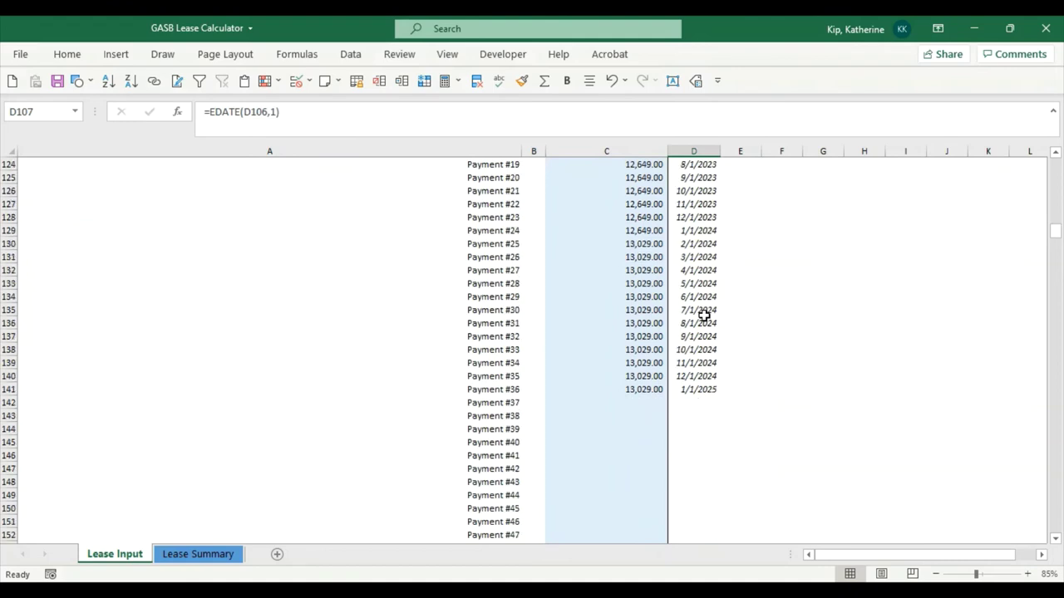
{"action": "scroll", "coordinate": [704, 316], "scroll_direction": "up", "scroll_amount": 5}
{"action": "scroll", "coordinate": [704, 318], "scroll_direction": "up", "scroll_amount": 3}
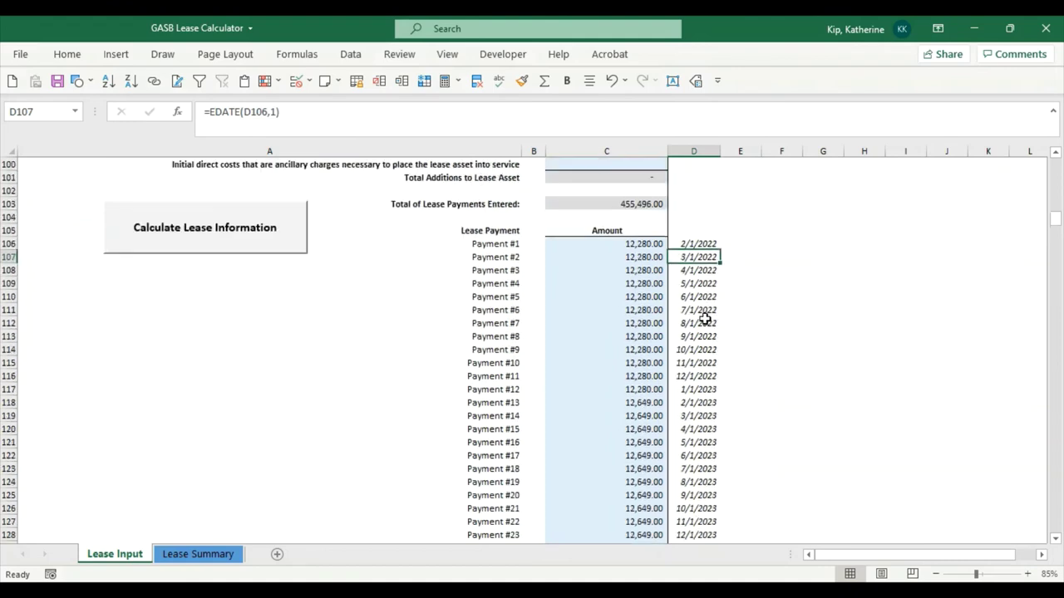
{"action": "left_click_drag", "start_coordinate": [647, 242], "coordinate": [635, 391]}
{"action": "scroll", "coordinate": [635, 391], "scroll_direction": "down", "scroll_amount": 2}
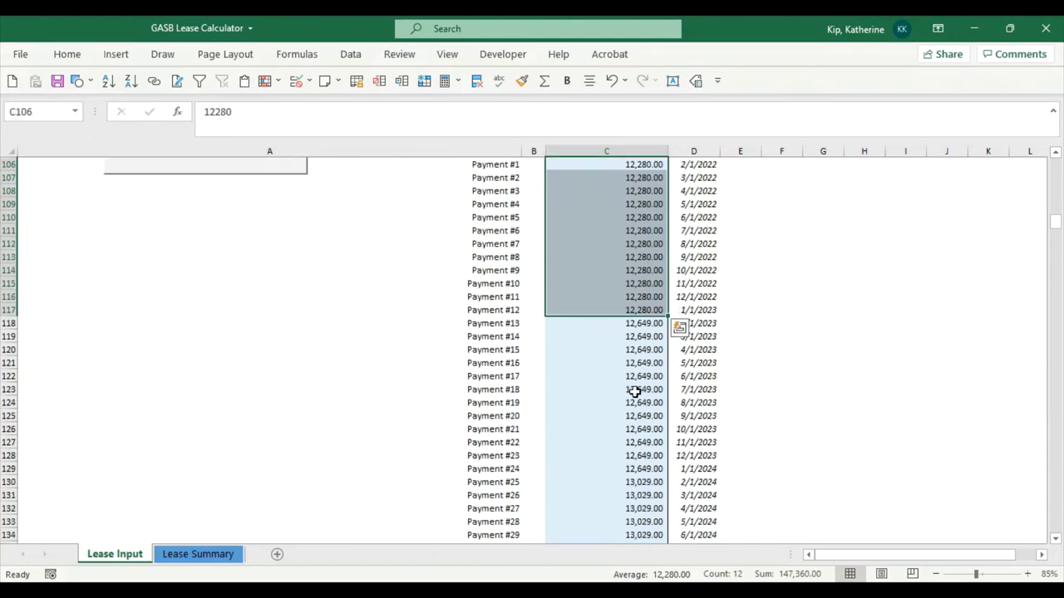
{"action": "scroll", "coordinate": [638, 498], "scroll_direction": "down", "scroll_amount": 3}
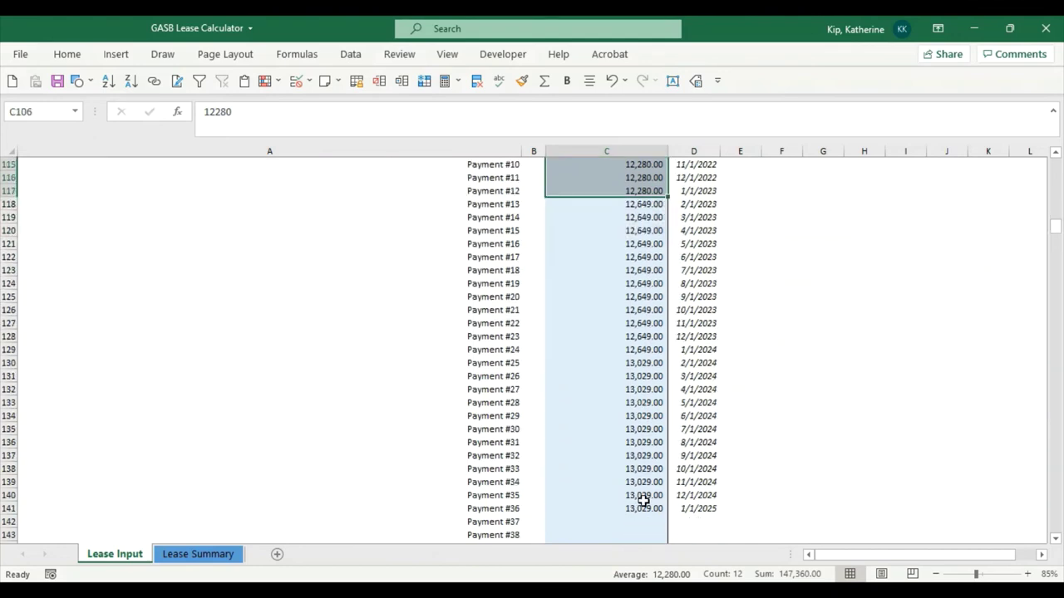
{"action": "left_click", "coordinate": [644, 510]}
{"action": "scroll", "coordinate": [655, 520], "scroll_direction": "down", "scroll_amount": 1}
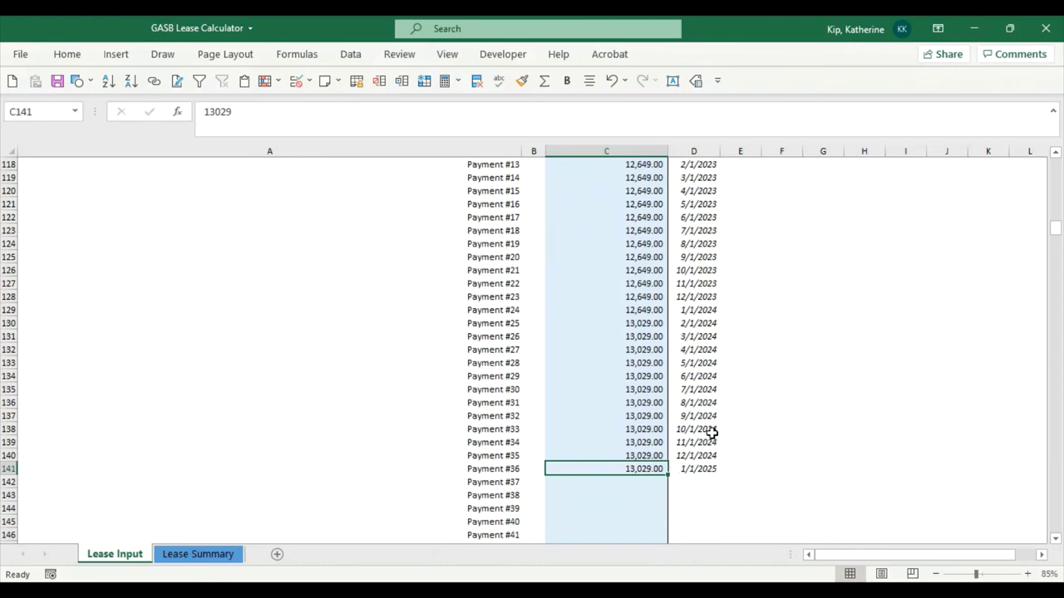
{"action": "scroll", "coordinate": [710, 433], "scroll_direction": "up", "scroll_amount": 11}
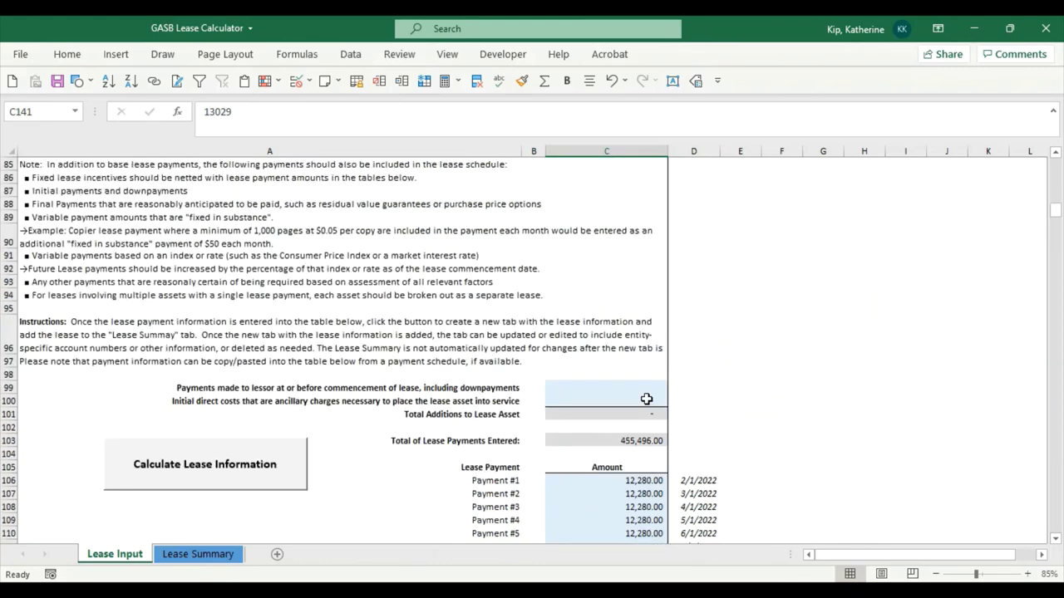
Run Calculate Lease Information to build the SBITA EXAMPLE 1 payment schedule sheet.
{"action": "left_click", "coordinate": [217, 469]}
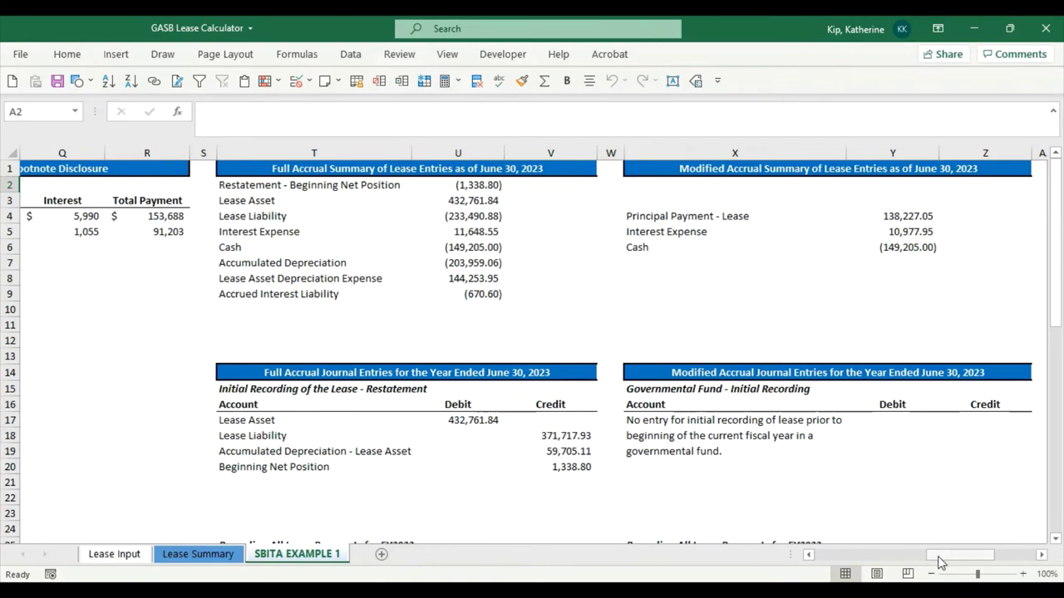
{"action": "left_click_drag", "start_coordinate": [940, 563], "coordinate": [803, 562]}
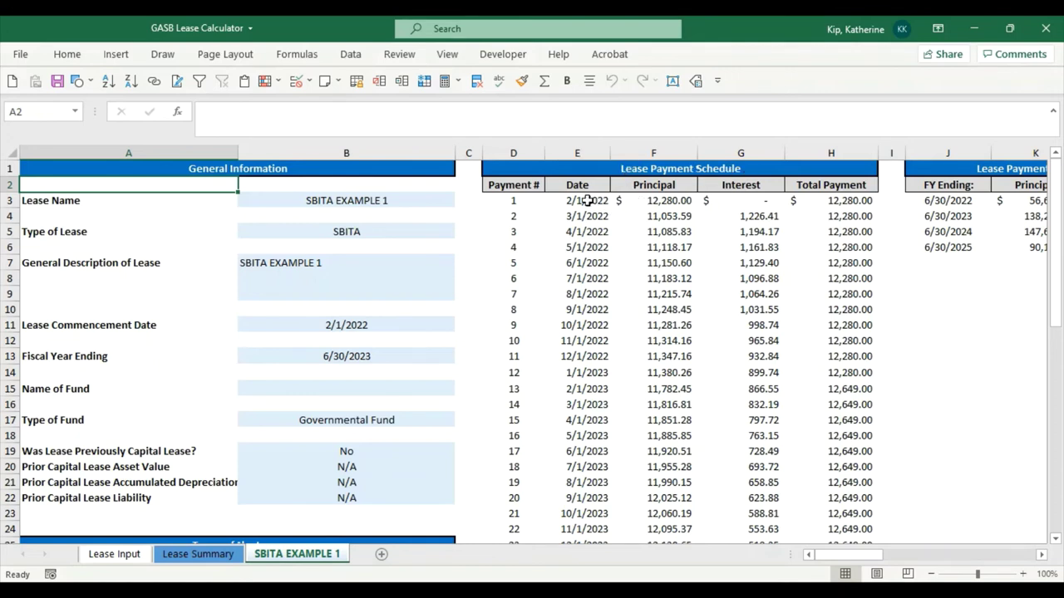
Copy E3:G38 from SBITA EXAMPLE 1 and bring up the Implementation File workbook.
{"action": "left_click_drag", "start_coordinate": [566, 201], "coordinate": [742, 494]}
{"action": "key", "text": "ctrl+c"}
{"action": "left_click", "coordinate": [478, 592]}
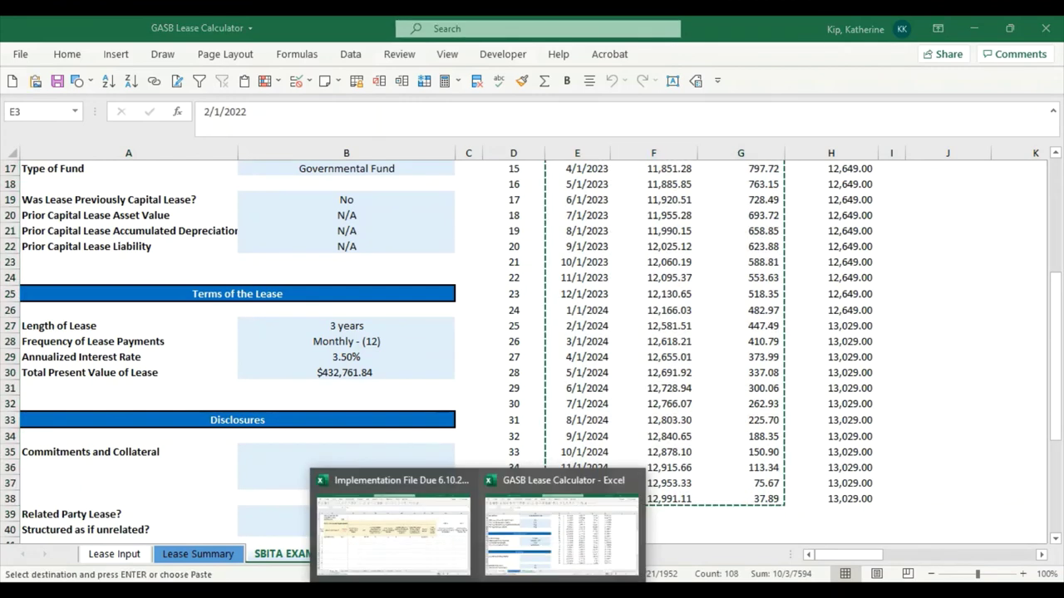
{"action": "left_click", "coordinate": [435, 549]}
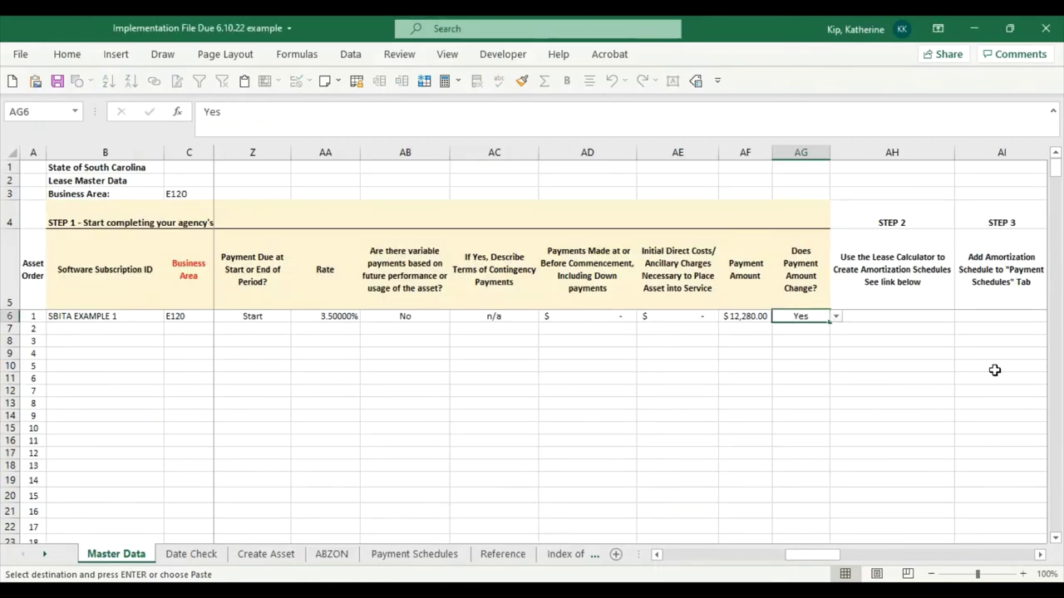
Paste the copied payment dates, principal and interest into Payment Schedules starting at L5, filling rows 5–40.
{"action": "left_click", "coordinate": [375, 557]}
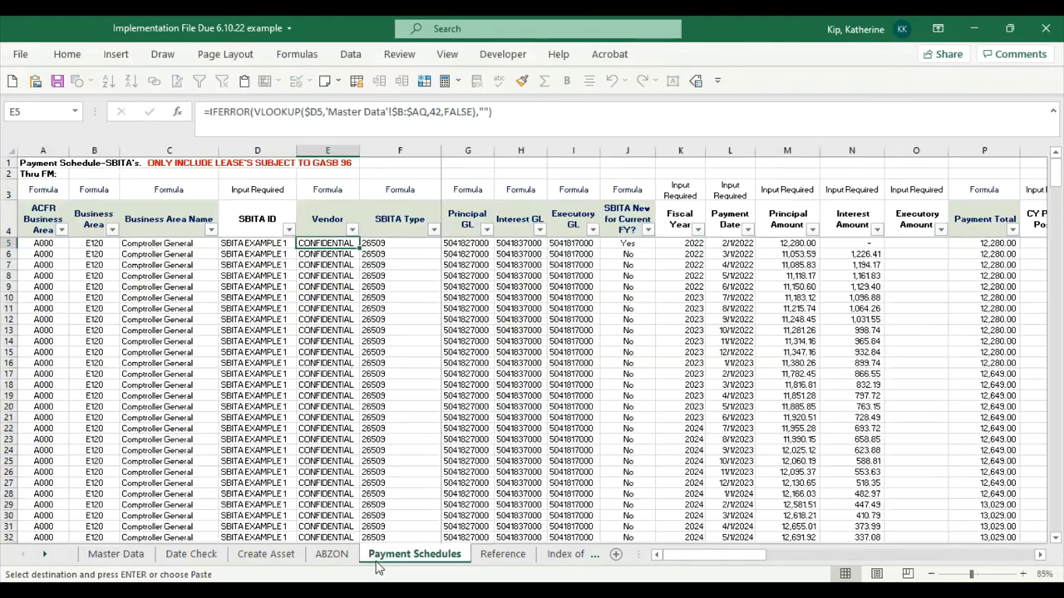
{"action": "left_click", "coordinate": [730, 223]}
{"action": "left_click", "coordinate": [729, 244]}
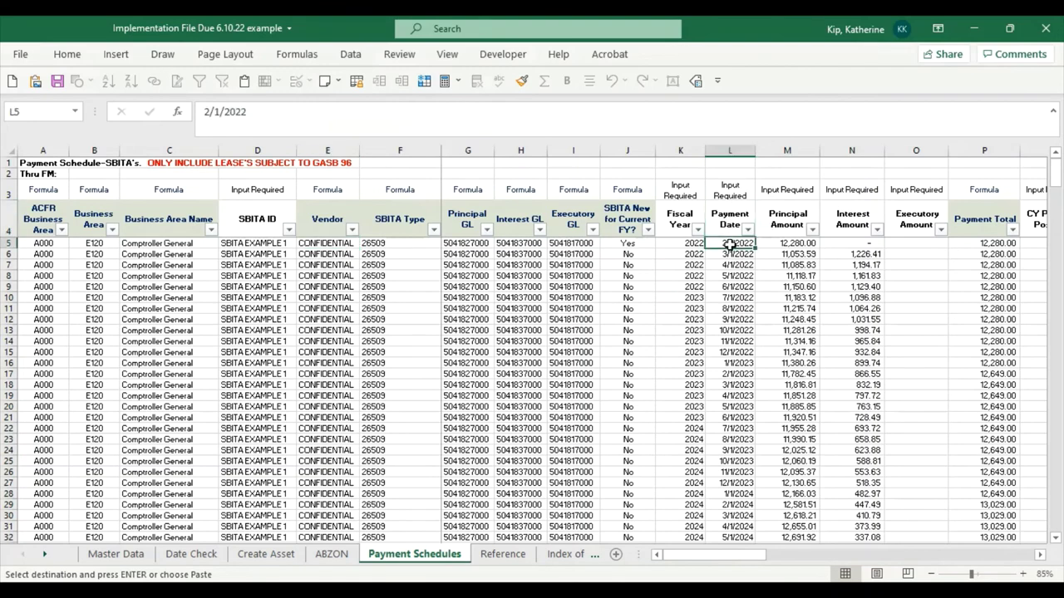
{"action": "right_click", "coordinate": [728, 243]}
{"action": "left_click", "coordinate": [794, 280]}
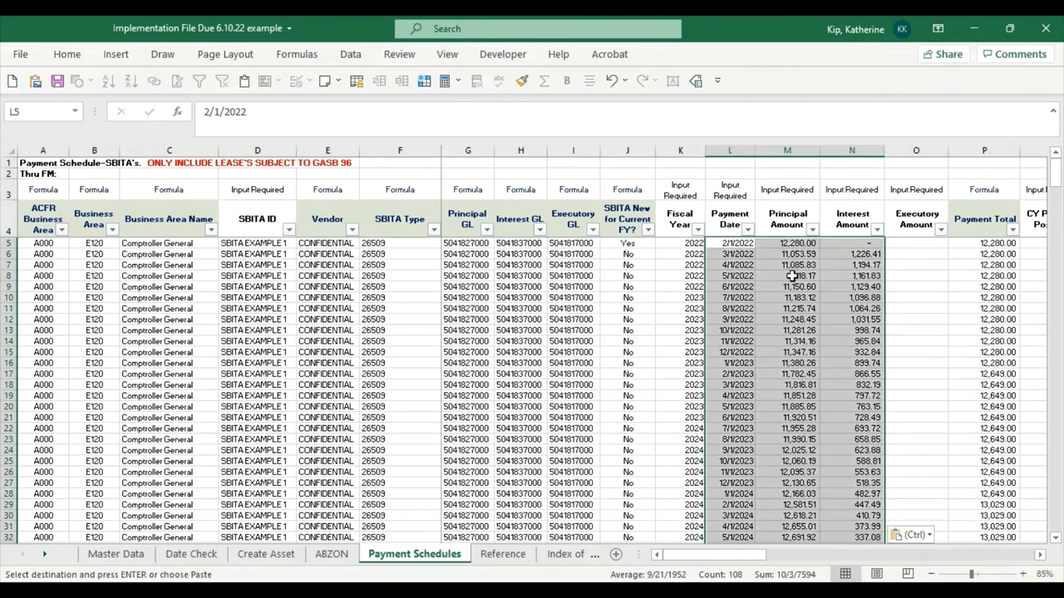
{"action": "scroll", "coordinate": [792, 276], "scroll_direction": "down", "scroll_amount": 5}
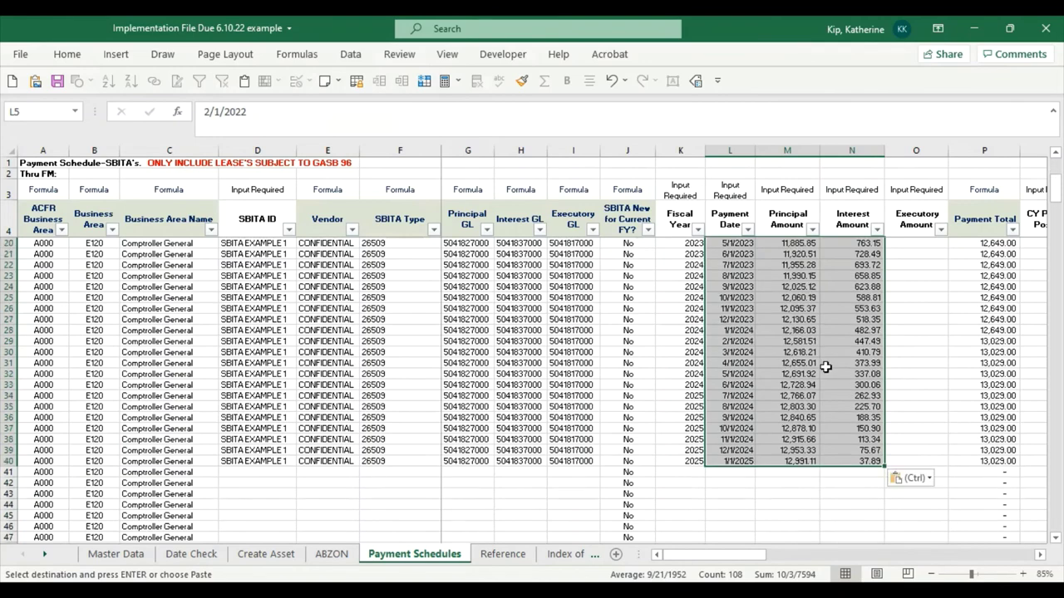
{"action": "scroll", "coordinate": [825, 366], "scroll_direction": "up", "scroll_amount": 5}
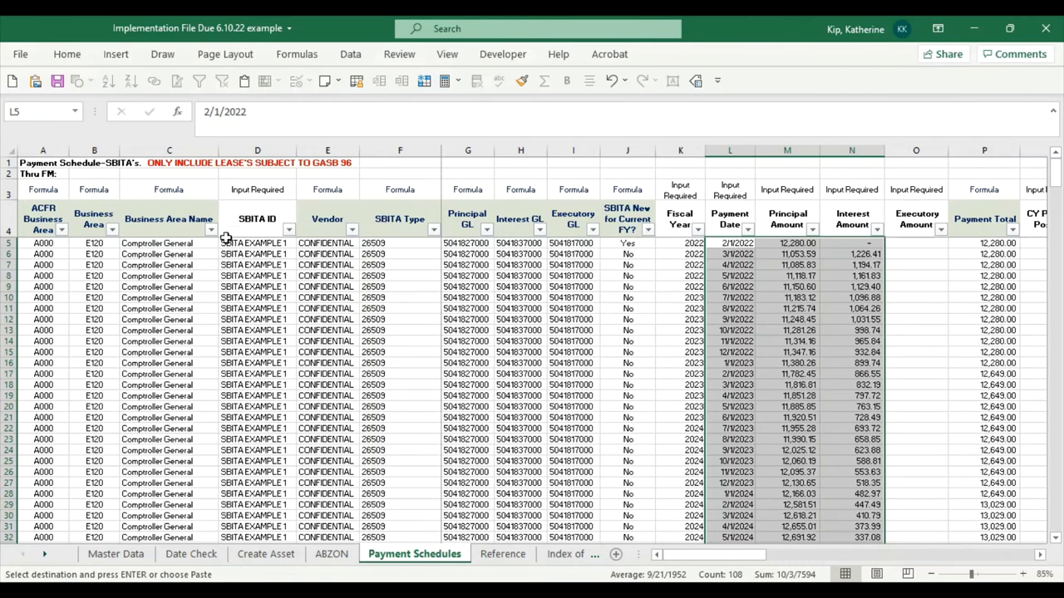
Clear the existing SBITA IDs from D5 down in Payment Schedules.
{"action": "left_click", "coordinate": [261, 244]}
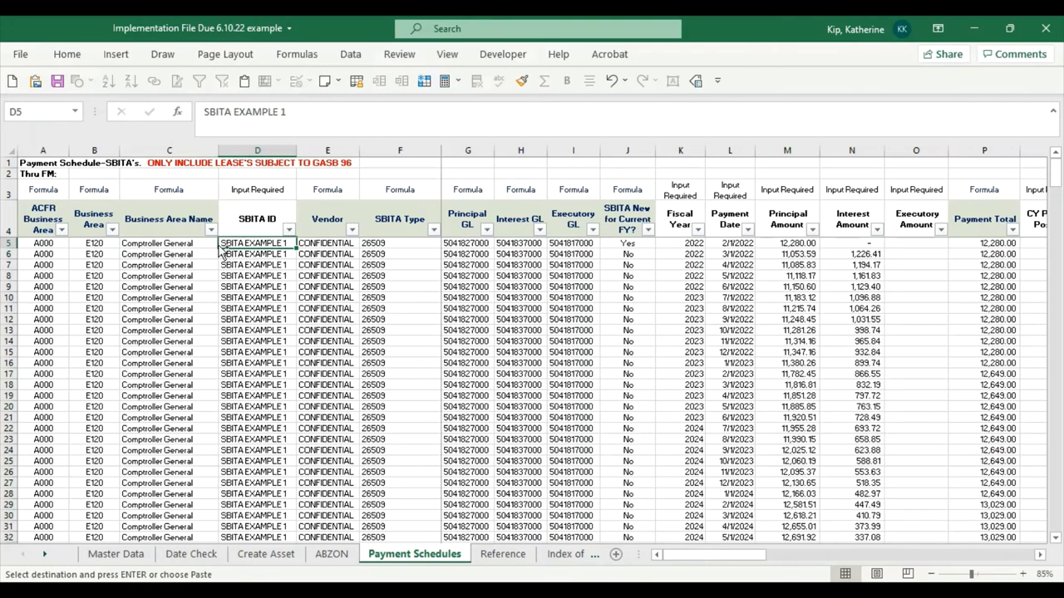
{"action": "key", "text": "ctrl+shift+Down"}
{"action": "key", "text": "Delete"}
{"action": "scroll", "coordinate": [218, 250], "scroll_direction": "up", "scroll_amount": 3}
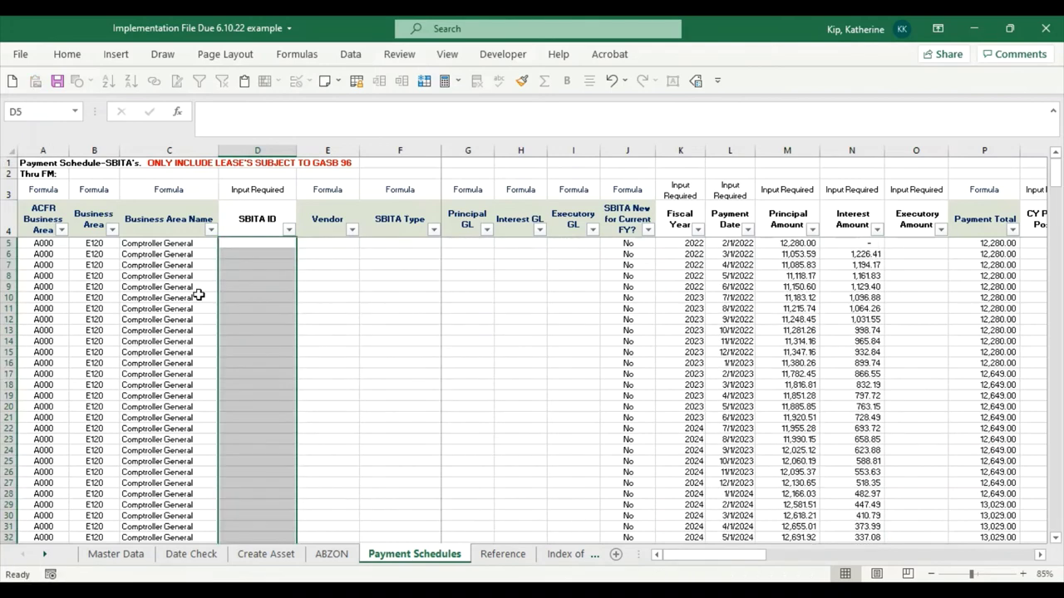
{"action": "left_click", "coordinate": [246, 241]}
Copy SBITA EXAMPLE 1 from Master Data B6 and paste it as values into Payment Schedules D5.
{"action": "left_click", "coordinate": [116, 554]}
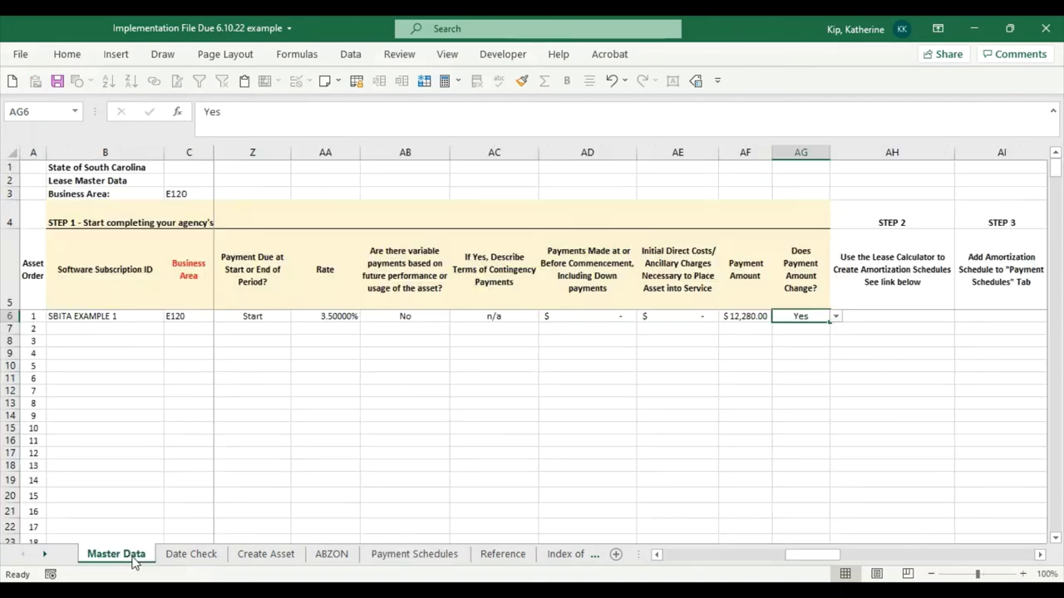
{"action": "left_click", "coordinate": [122, 314]}
{"action": "key", "text": "ctrl+c"}
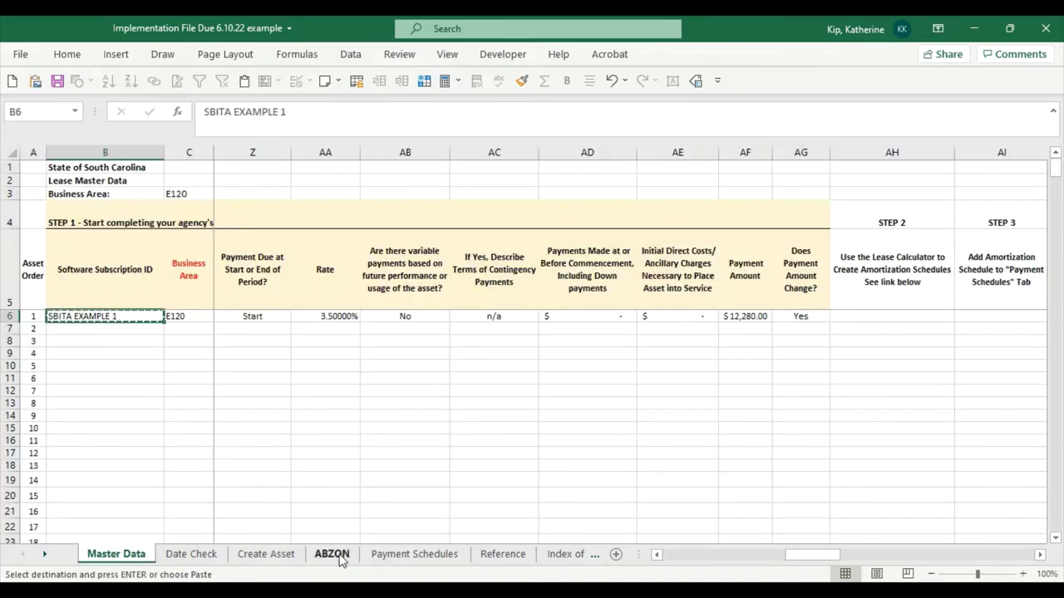
{"action": "left_click", "coordinate": [394, 558]}
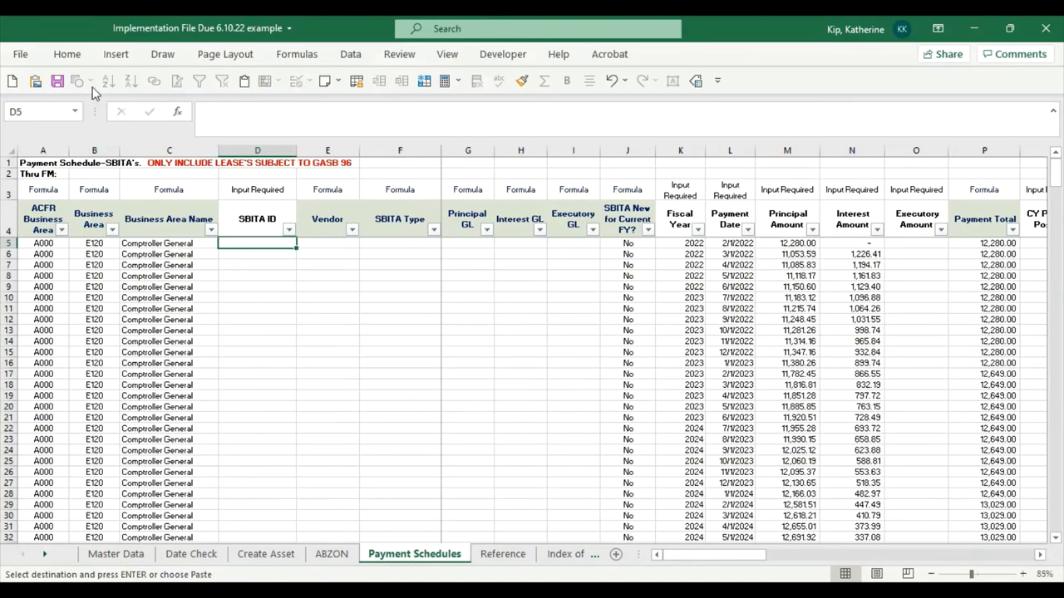
{"action": "left_click", "coordinate": [67, 54]}
{"action": "left_click", "coordinate": [23, 115]}
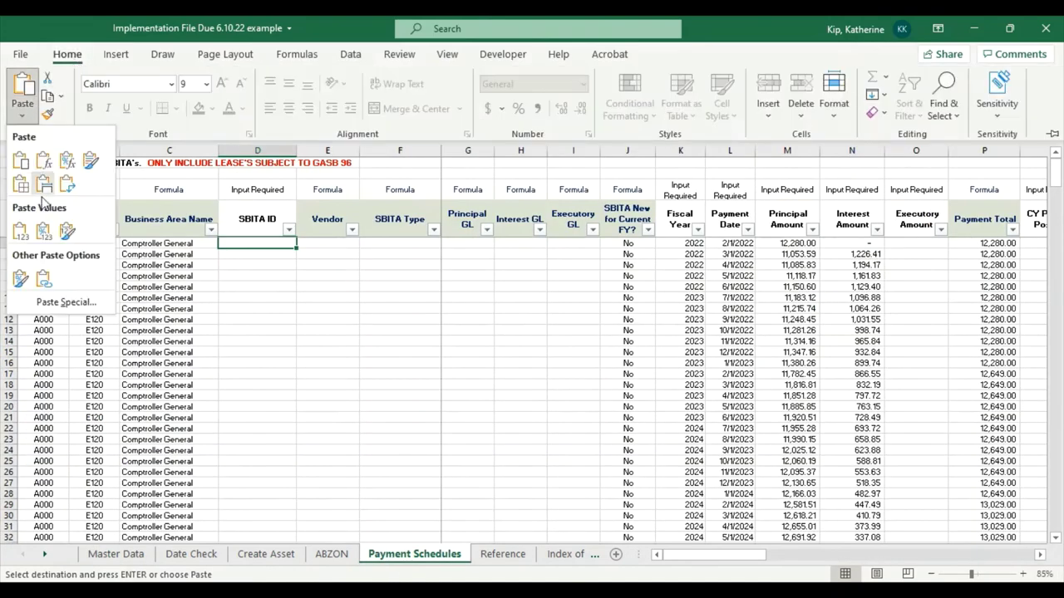
{"action": "left_click", "coordinate": [17, 237]}
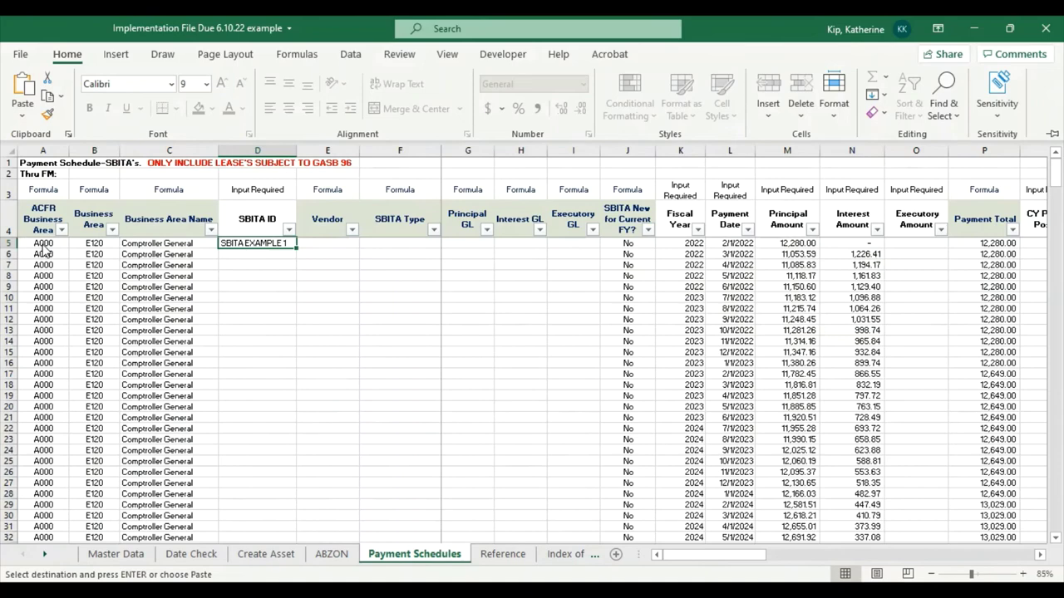
Fill SBITA EXAMPLE 1 down the SBITA ID column from D5 to D40.
{"action": "left_click", "coordinate": [806, 242]}
{"action": "key", "text": "ctrl+Down"}
{"action": "key", "text": "Left"}
{"action": "key", "text": "Left"}
{"action": "key", "text": "Left"}
{"action": "key", "text": "Left"}
{"action": "key", "text": "Left"}
{"action": "key", "text": "Left"}
{"action": "key", "text": "Left"}
{"action": "key", "text": "Left"}
{"action": "key", "text": "Left"}
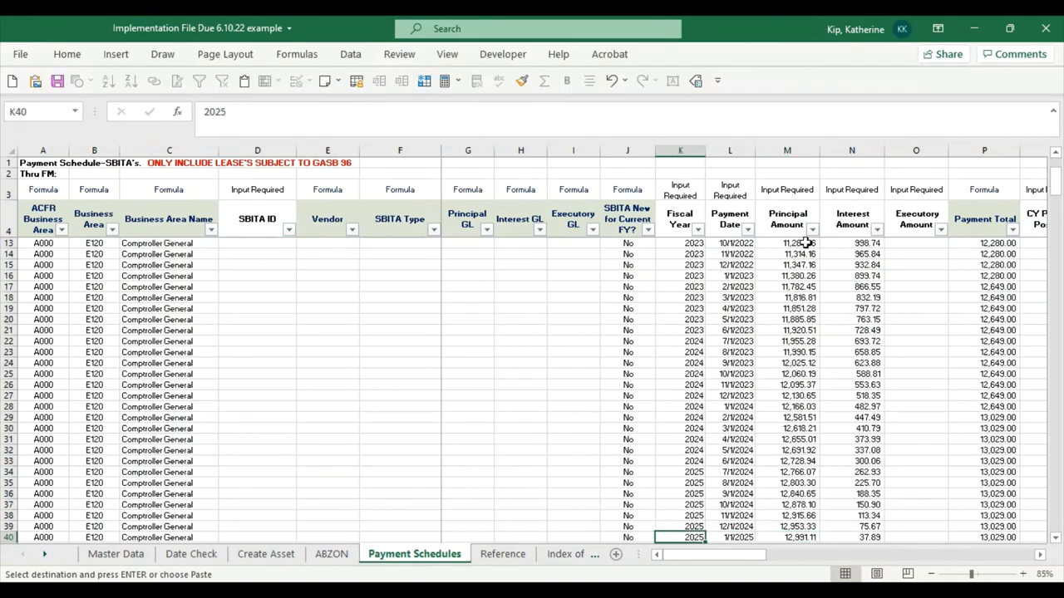
{"action": "key", "text": "ctrl+shift+Up"}
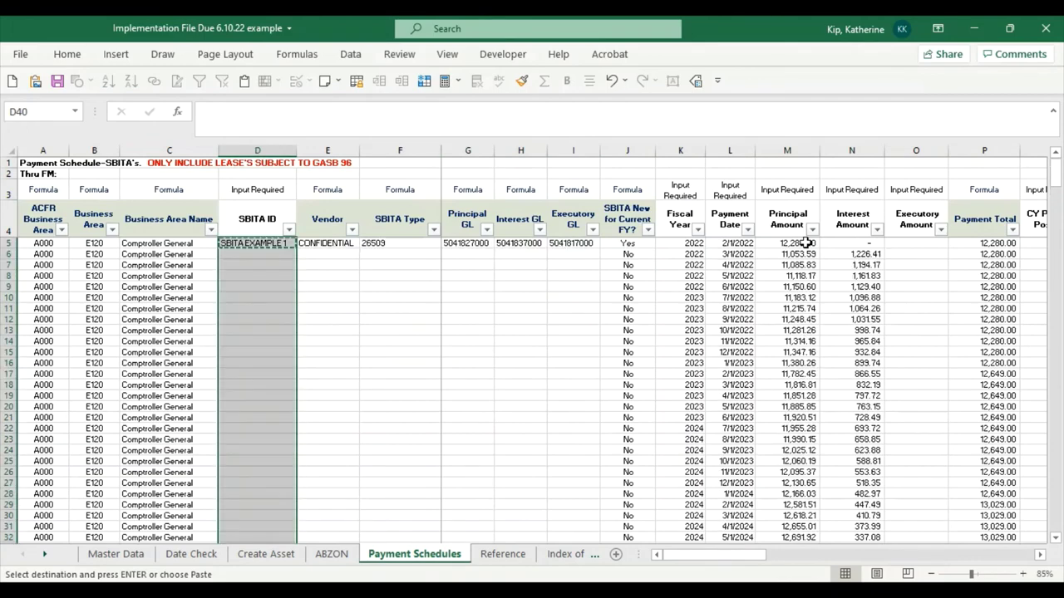
{"action": "key", "text": "Return"}
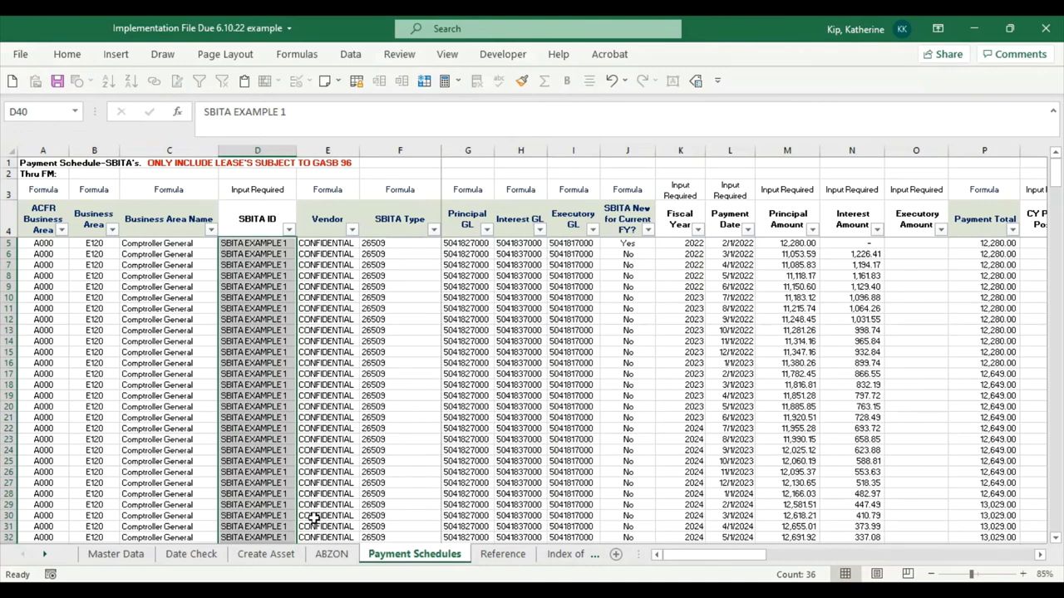
{"action": "scroll", "coordinate": [323, 491], "scroll_direction": "down", "scroll_amount": 5}
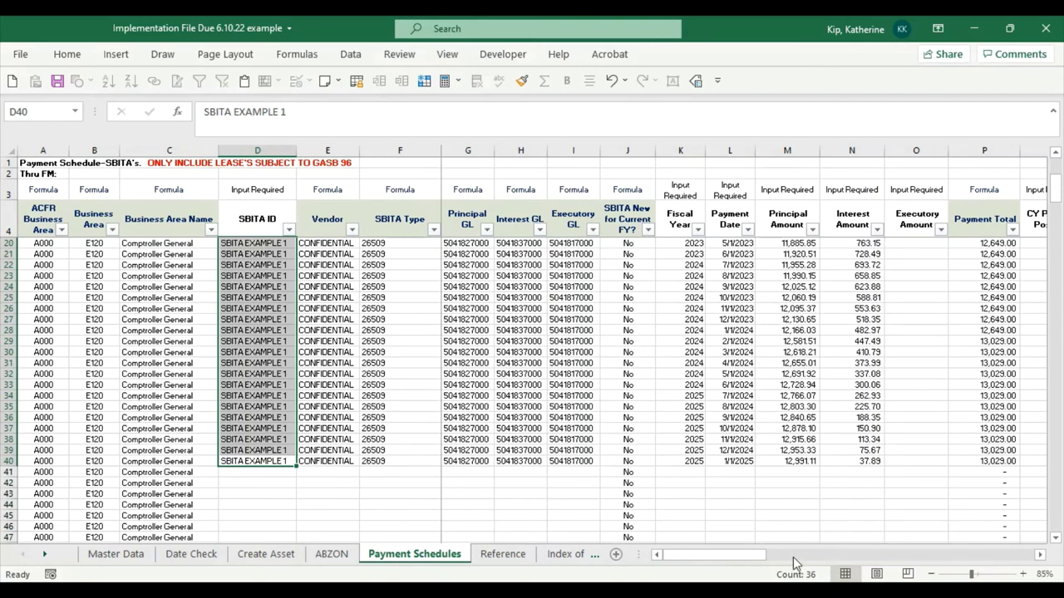
{"action": "left_click_drag", "start_coordinate": [732, 557], "coordinate": [758, 560]}
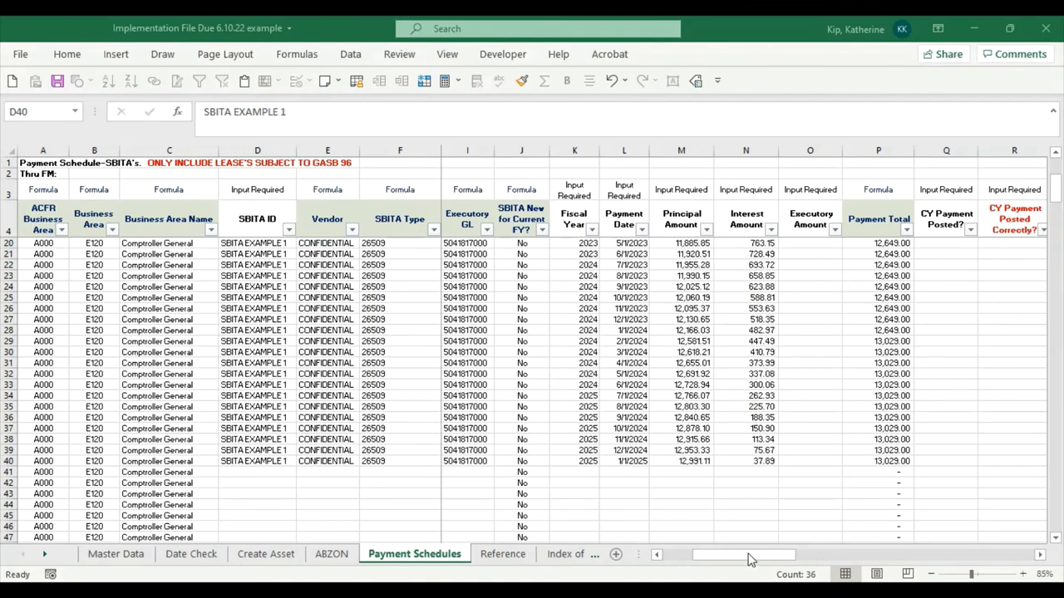
Scroll across the Payment Schedules columns to review the populated data.
{"action": "left_click_drag", "start_coordinate": [743, 561], "coordinate": [945, 562]}
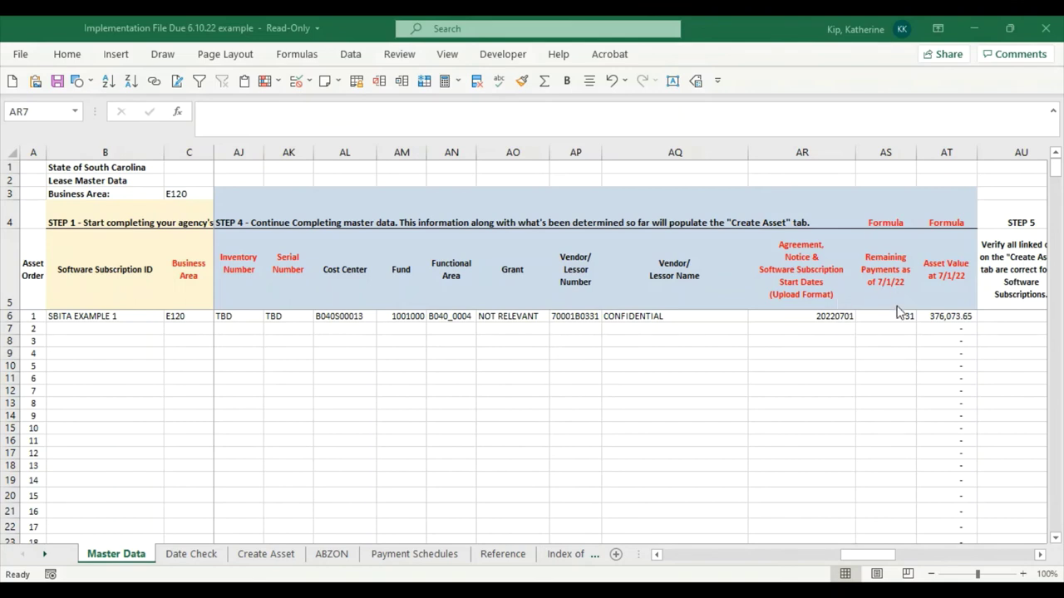
Change the red start-dates header in AR5 to black font colour.
{"action": "left_click", "coordinate": [936, 318]}
{"action": "left_click", "coordinate": [811, 280]}
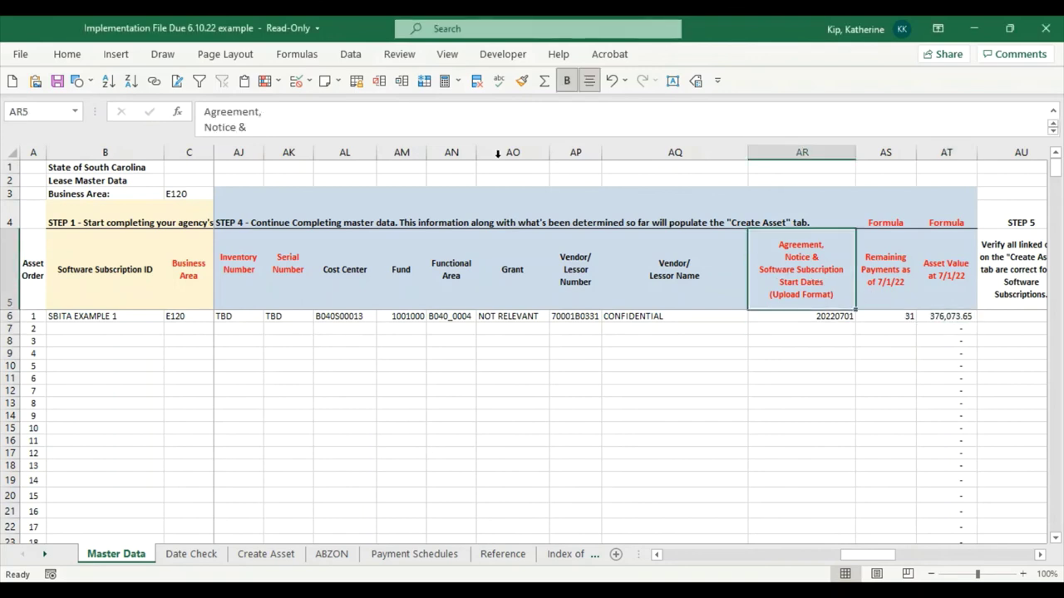
{"action": "left_click", "coordinate": [84, 60]}
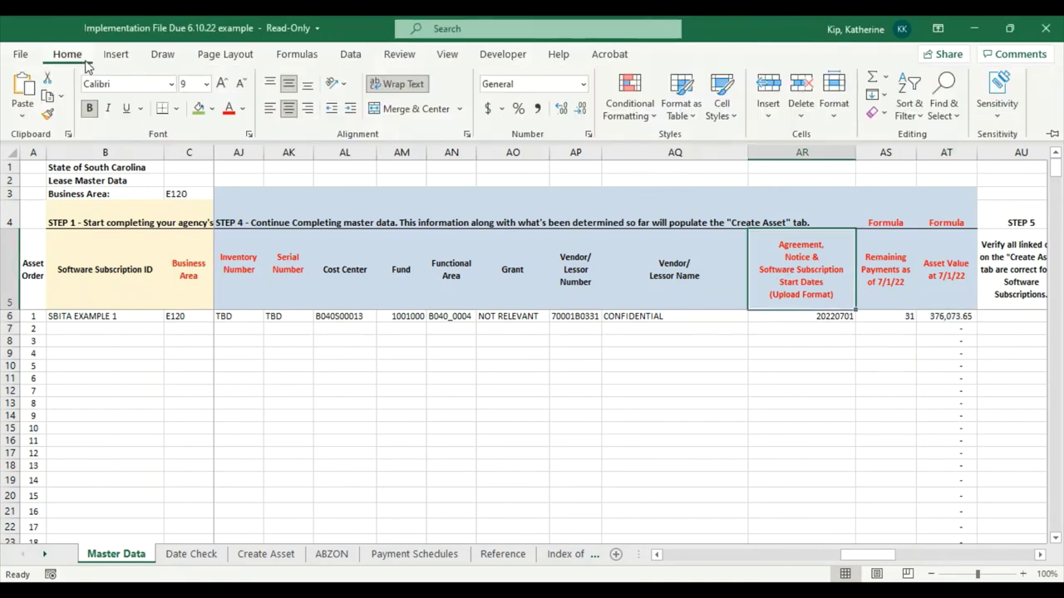
{"action": "left_click", "coordinate": [242, 108]}
{"action": "left_click", "coordinate": [242, 131]}
{"action": "left_click", "coordinate": [828, 316]}
{"action": "left_click", "coordinate": [827, 316]}
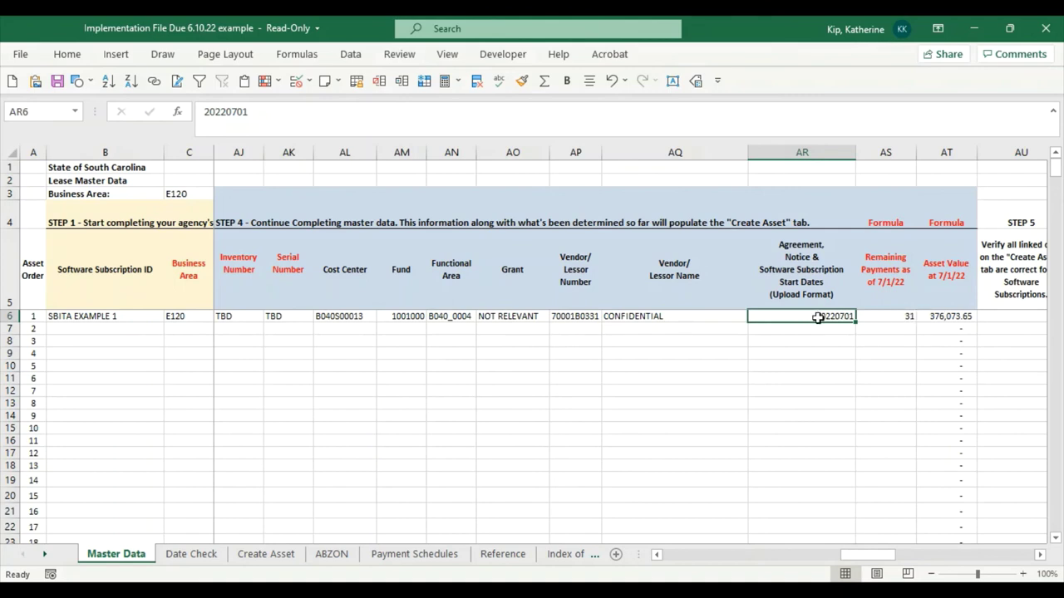
Select the Inventory Number and Serial Number headers (AJ5:AK5) to recolour them black.
{"action": "left_click_drag", "start_coordinate": [258, 287], "coordinate": [286, 278]}
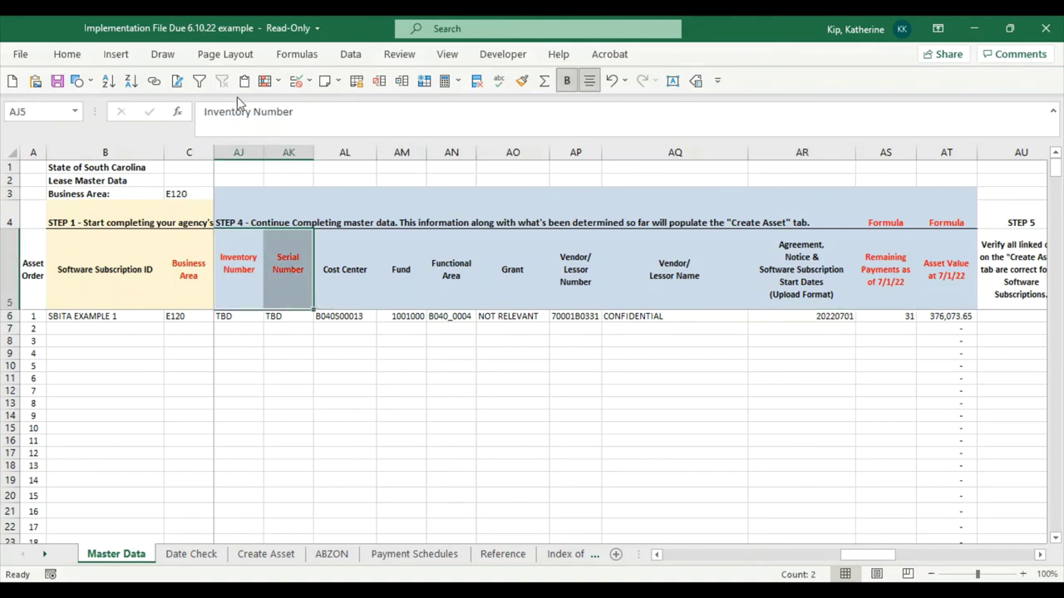
{"action": "left_click", "coordinate": [75, 59]}
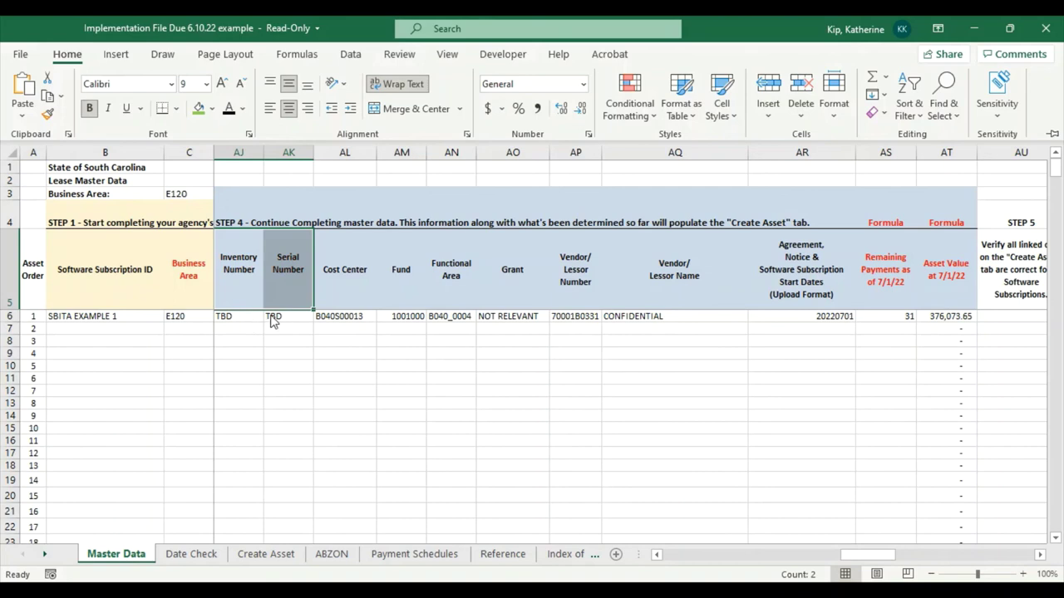
{"action": "left_click", "coordinate": [800, 315]}
{"action": "left_click", "coordinate": [800, 315]}
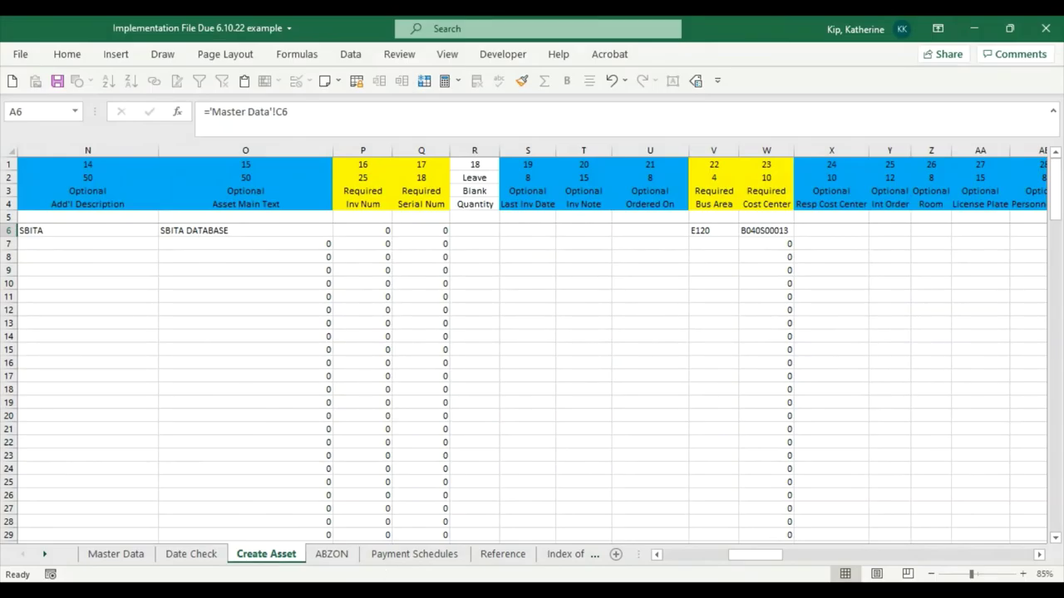
Check the ABZON and Date Check sheets, then go back to Master Data.
{"action": "left_click_drag", "start_coordinate": [753, 554], "coordinate": [687, 554]}
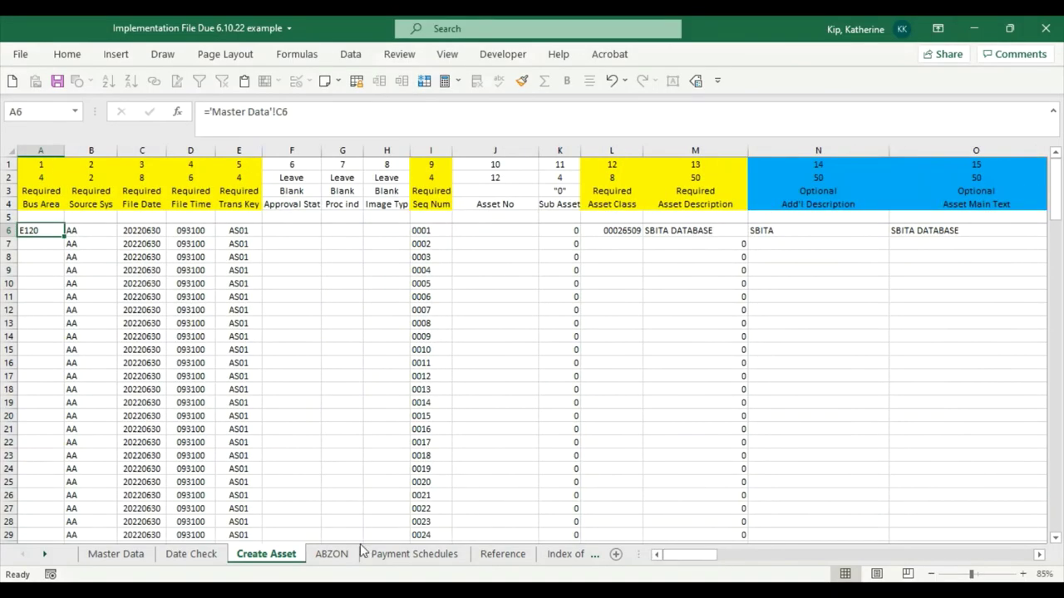
{"action": "left_click", "coordinate": [332, 554]}
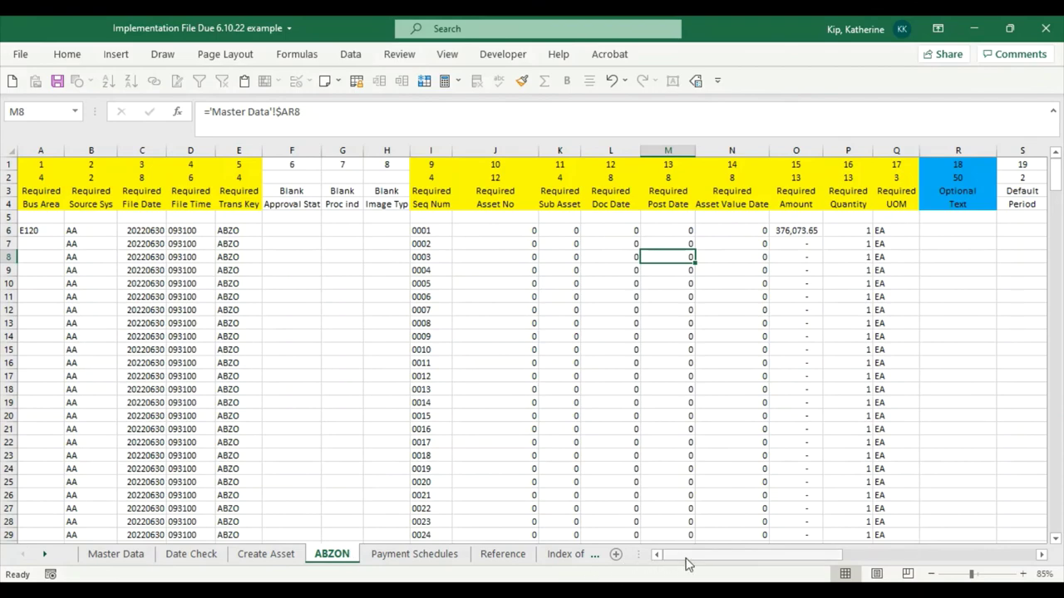
{"action": "left_click", "coordinate": [212, 562]}
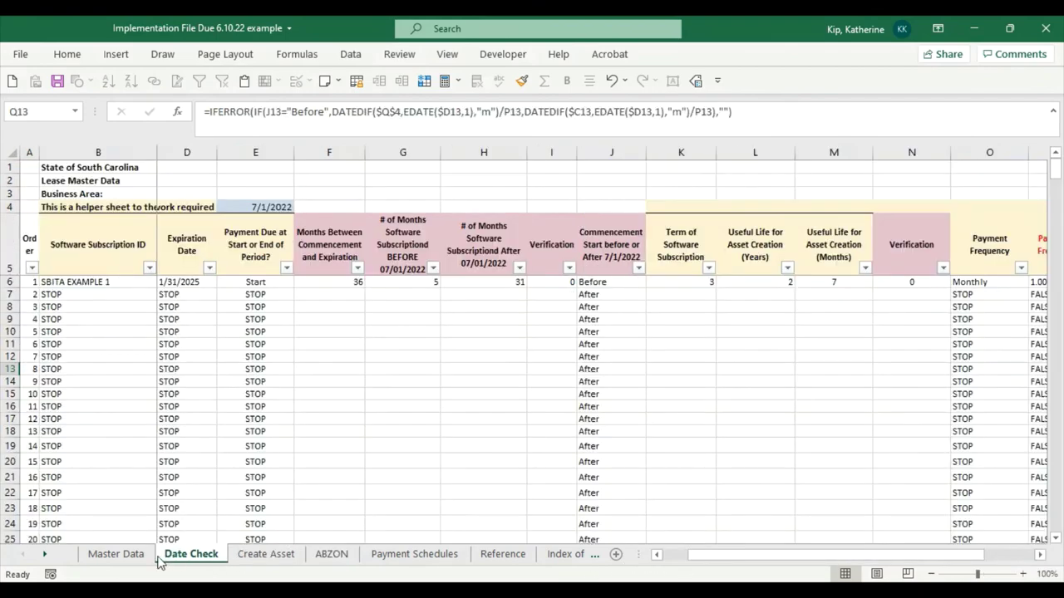
{"action": "left_click", "coordinate": [138, 562]}
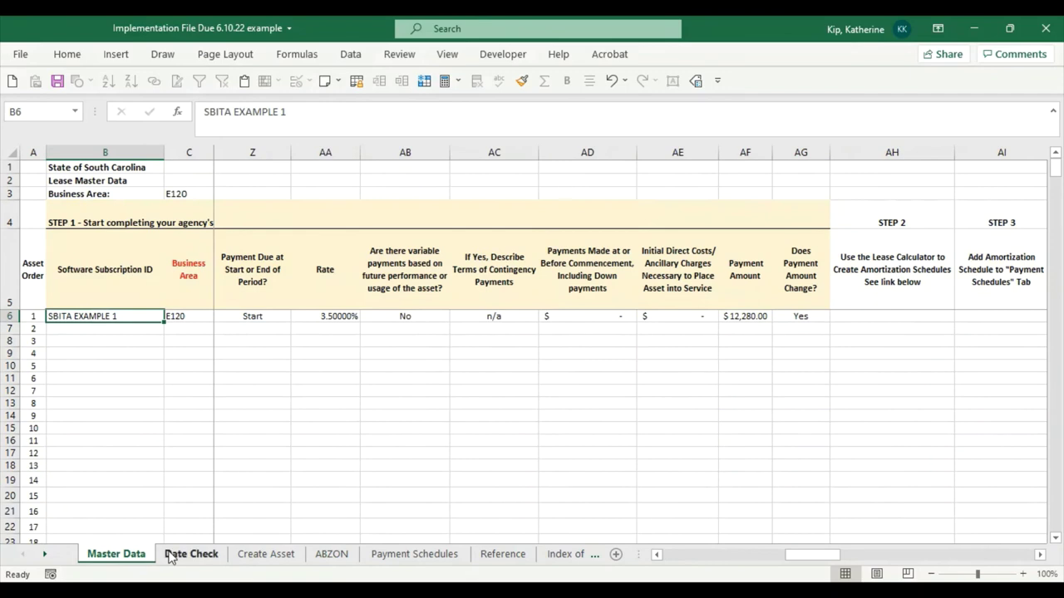